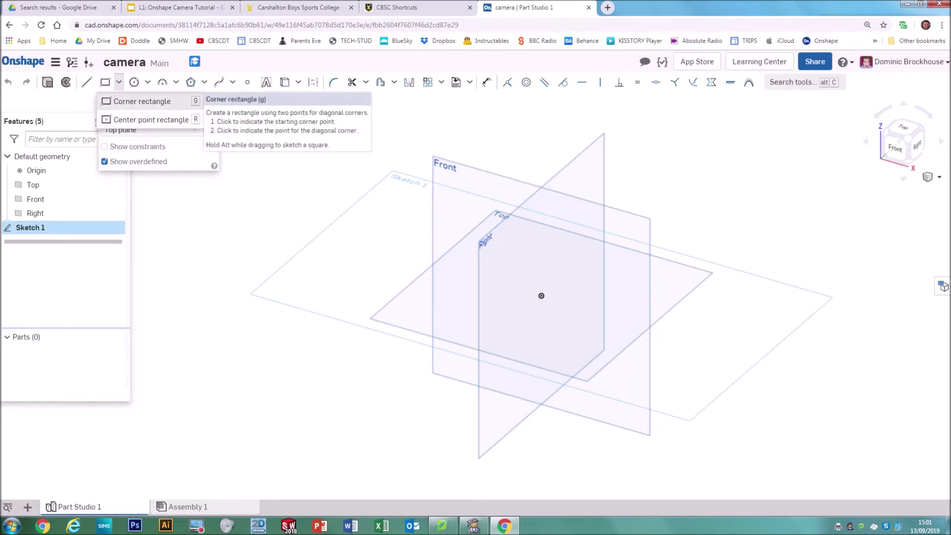
Draw a corner rectangle from the origin on the Top plane, 150 mm long and 50 mm wide, and finish the sketch.
left_click(142, 101)
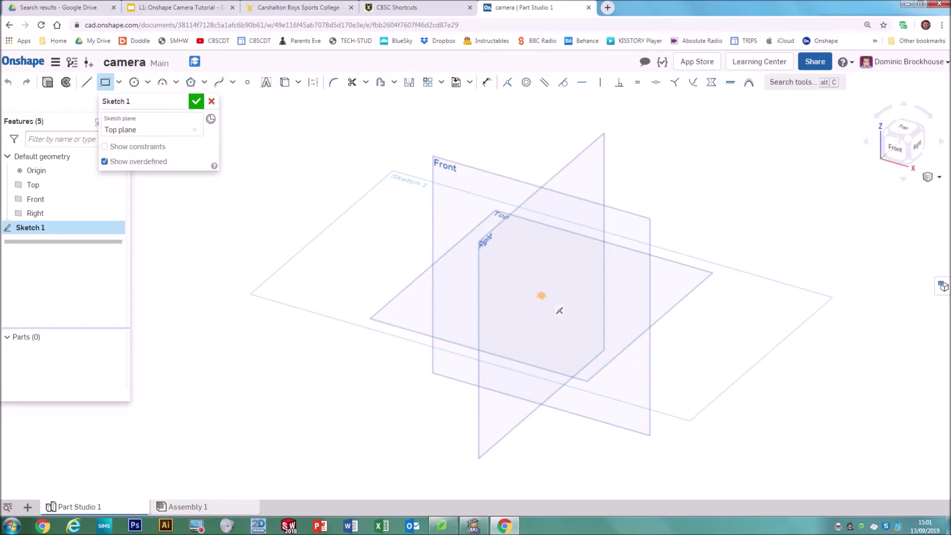
left_click(542, 295)
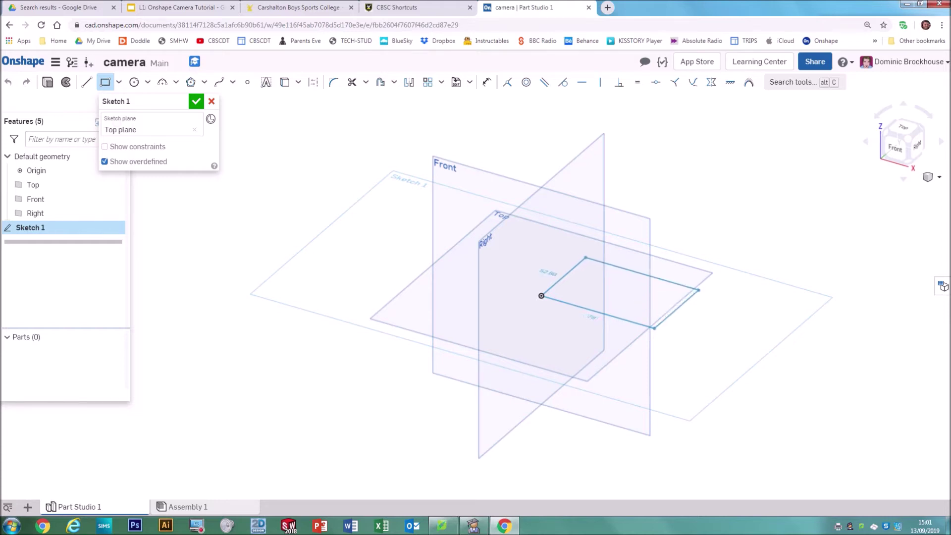
left_click(698, 290)
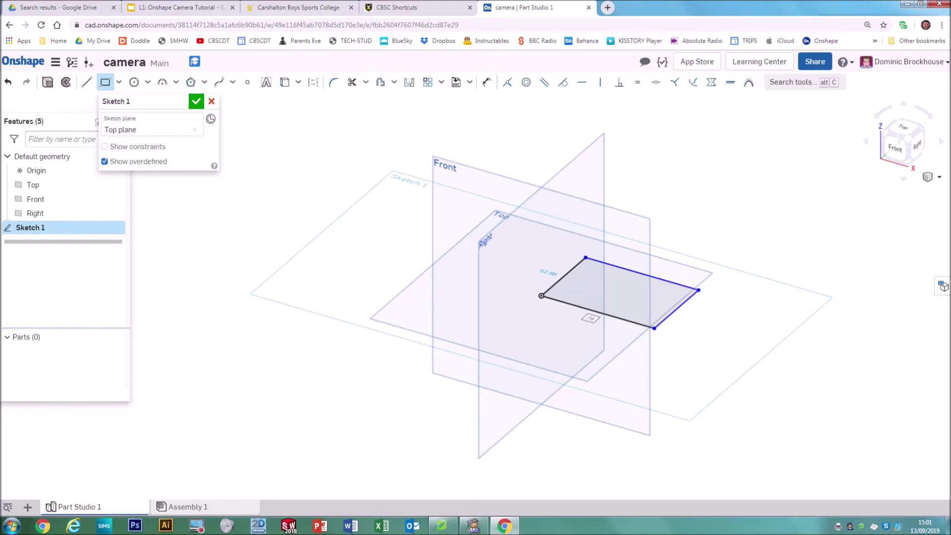
double_click(591, 318)
type("150")
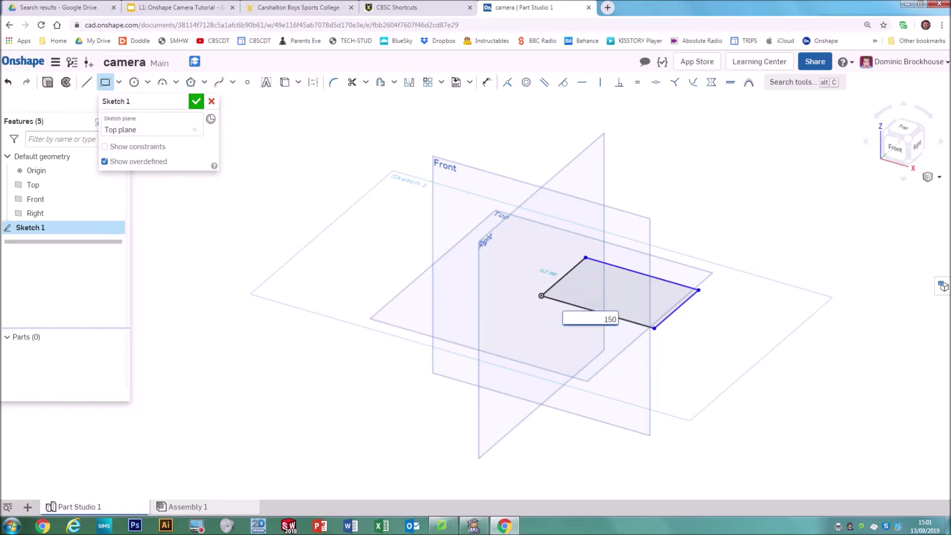
key("Return")
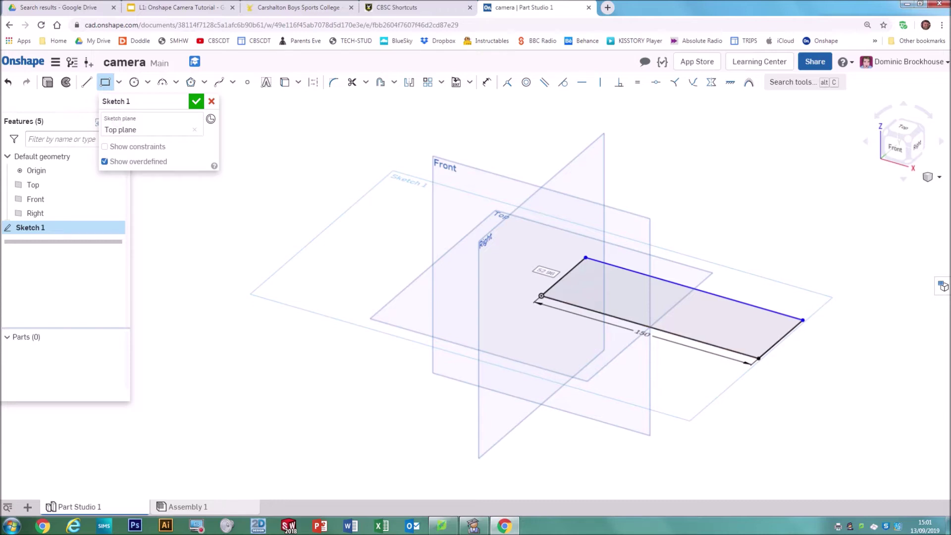
double_click(545, 271)
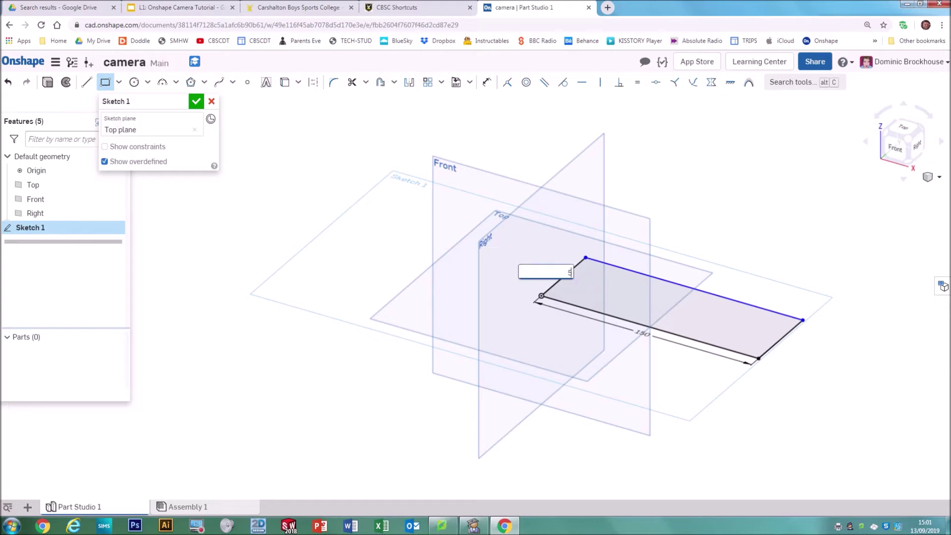
type("50")
key("Return")
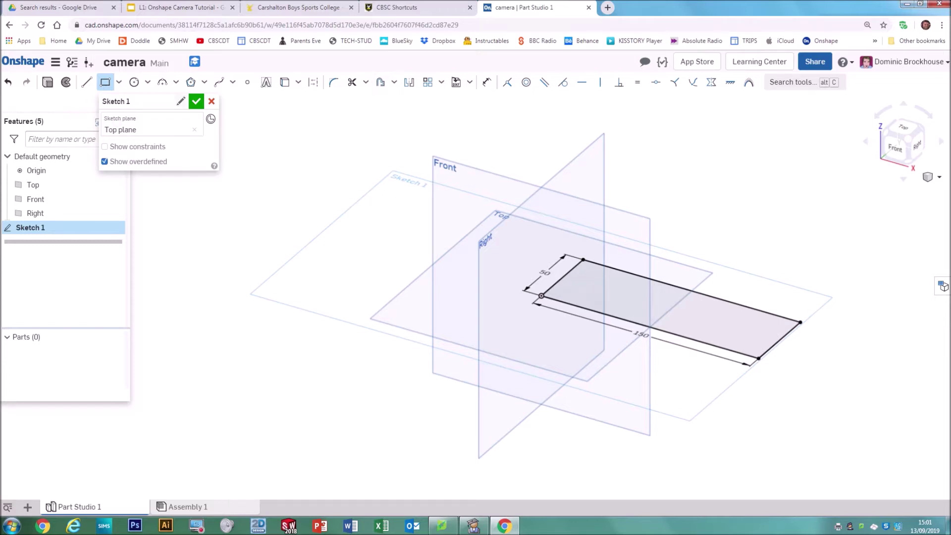
left_click(197, 101)
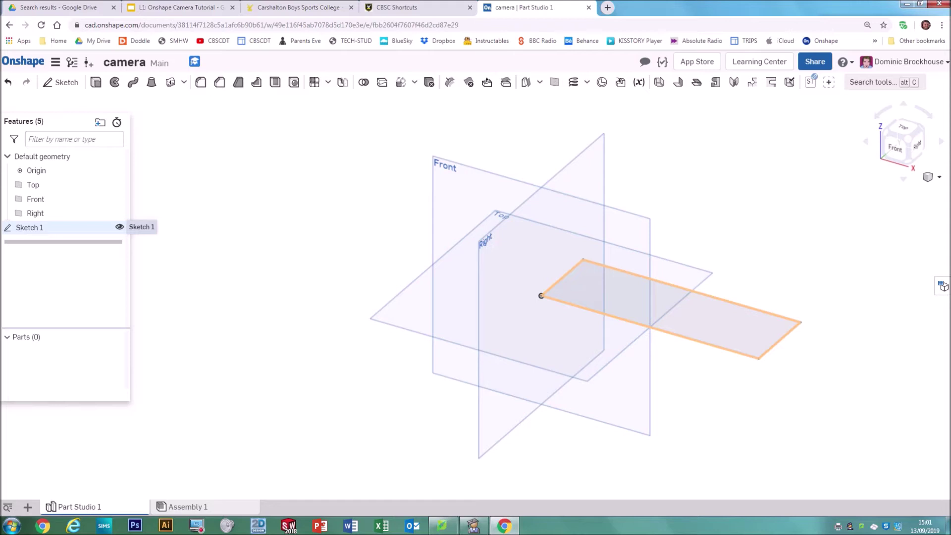
Reopen Sketch 1 for editing and delete the rectangle's length and width dimensions.
left_click(73, 227)
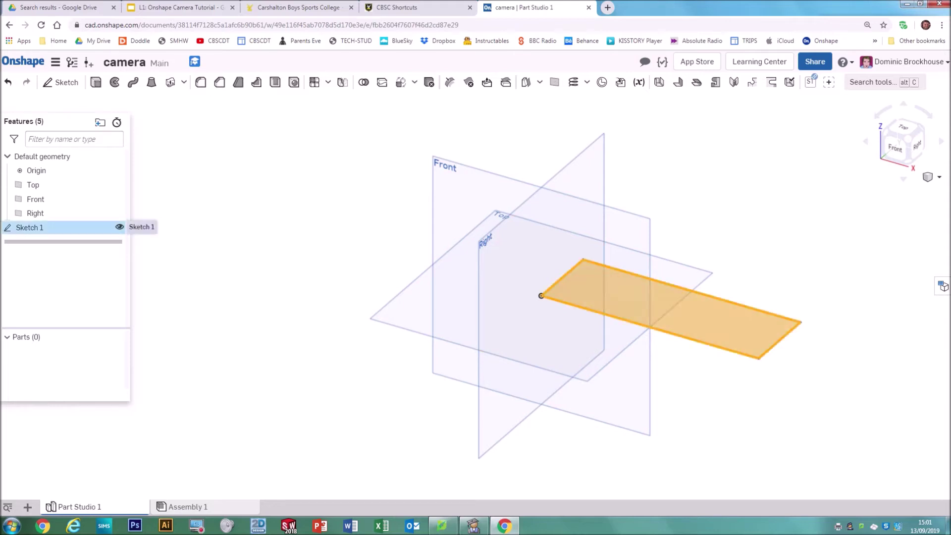
right_click(73, 227)
left_click(90, 246)
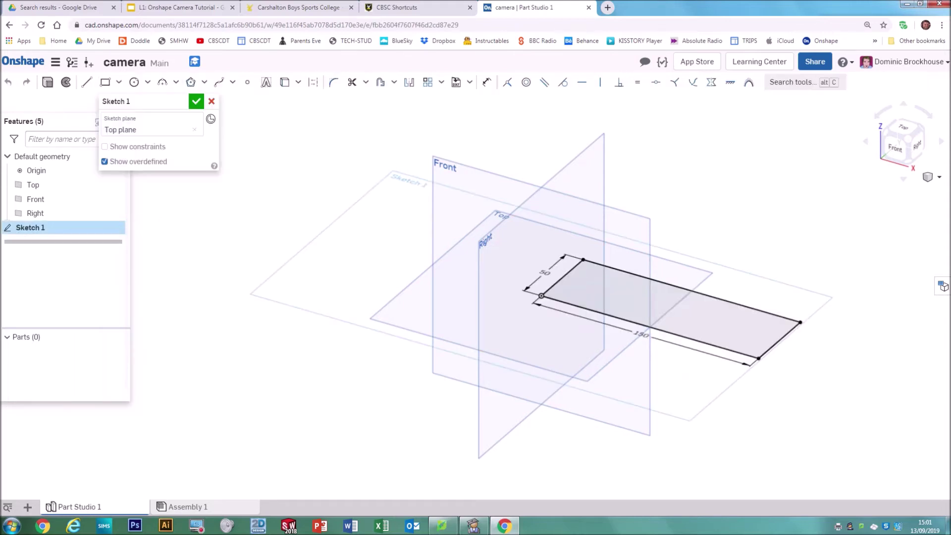
left_click(544, 272)
key("Delete")
left_click(641, 333)
left_click(641, 334)
key("Delete")
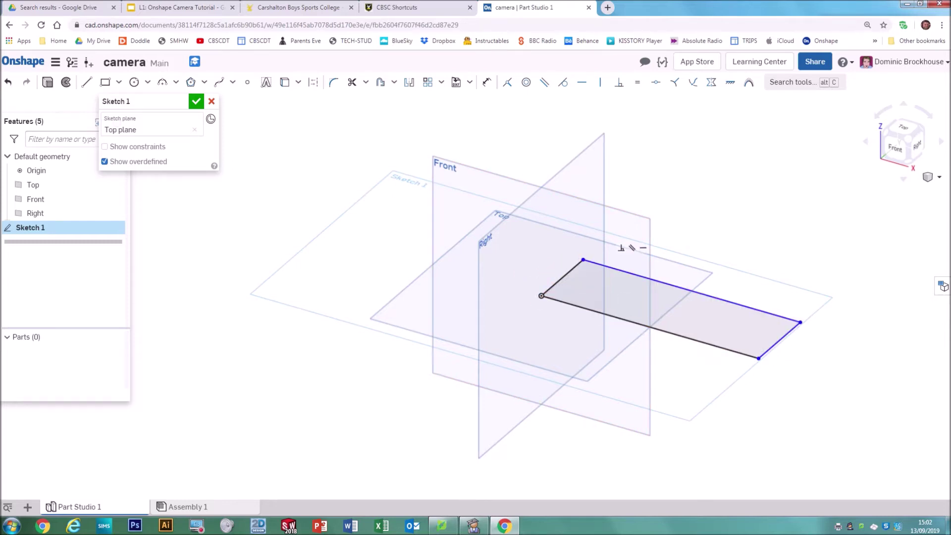
Dimension the rectangle's short edge at the origin as 100 mm.
left_click(486, 82)
left_click(562, 277)
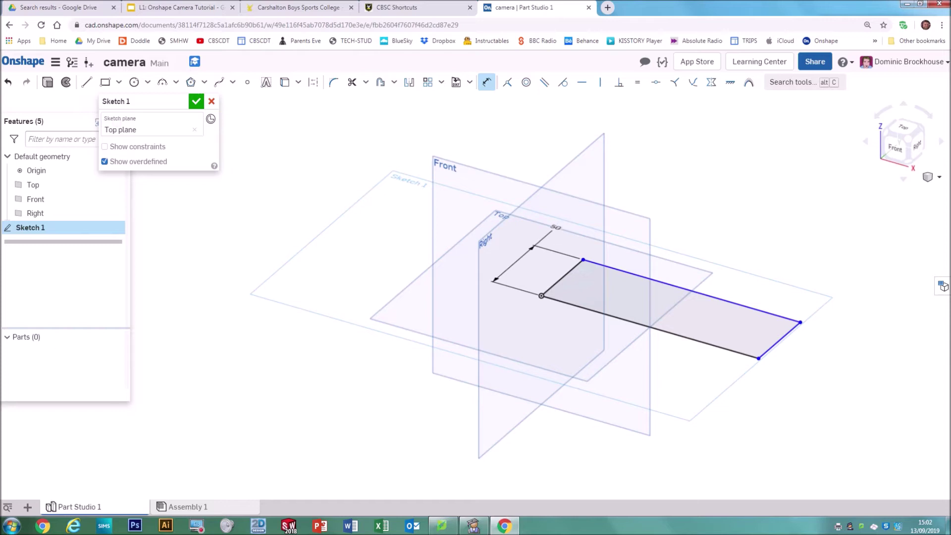
left_click(550, 255)
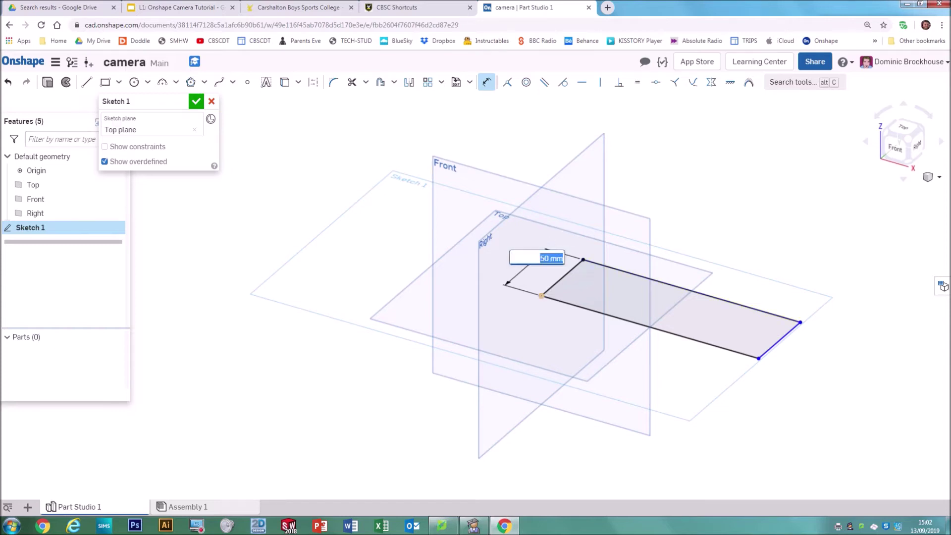
type("100")
key("Return")
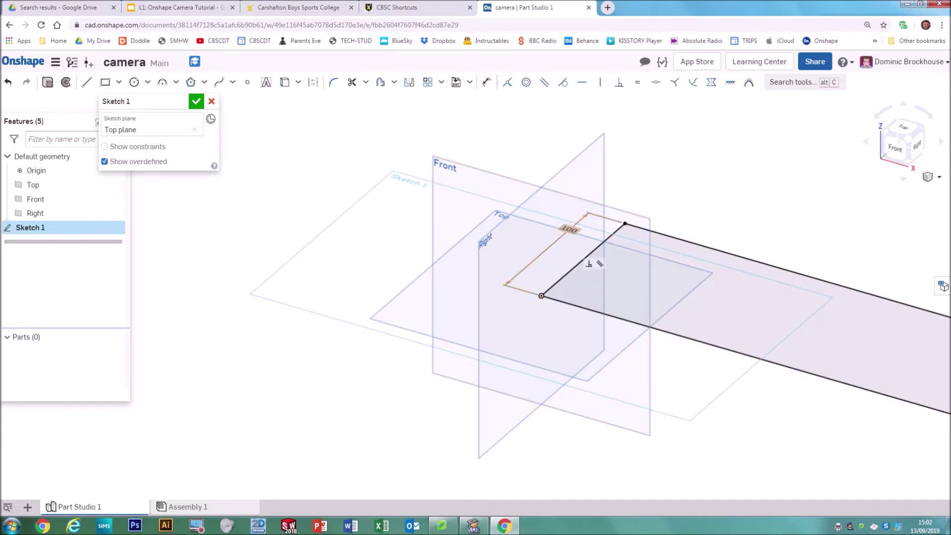
Set the rectangle's short edge dimension to 50 mm.
double_click(570, 229)
type("50")
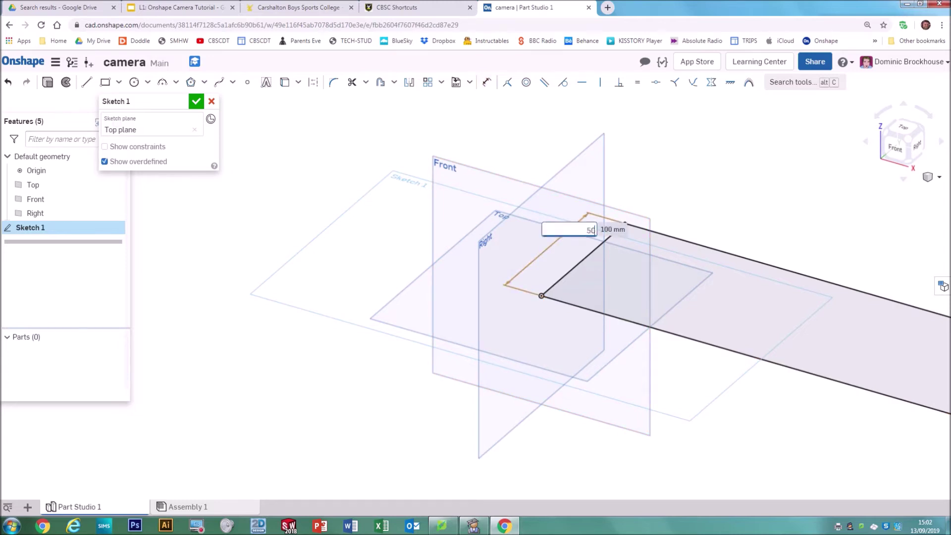
key("Return")
Dimension the rectangle's long edge opposite the origin at 150 mm and finish the sketch.
left_click(486, 82)
left_click(692, 291)
left_click(706, 252)
key("Return")
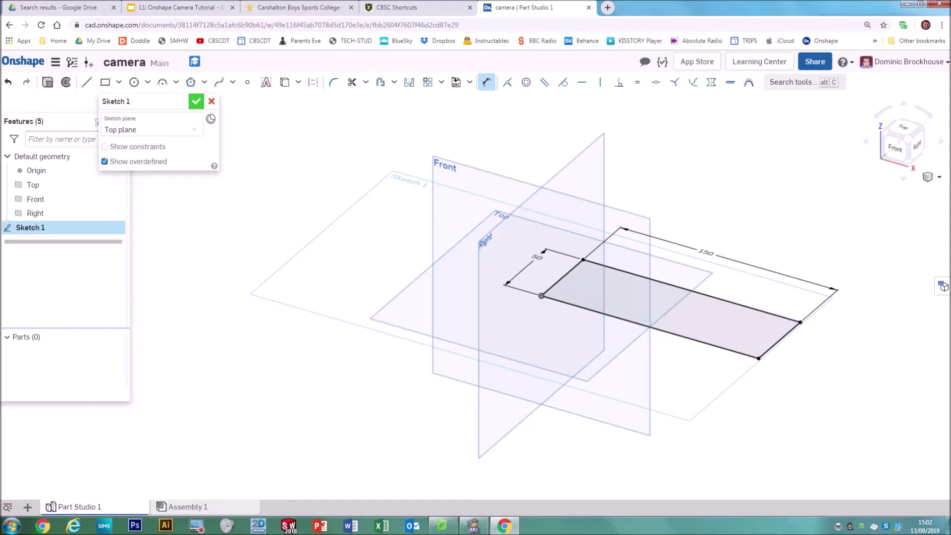
left_click(196, 101)
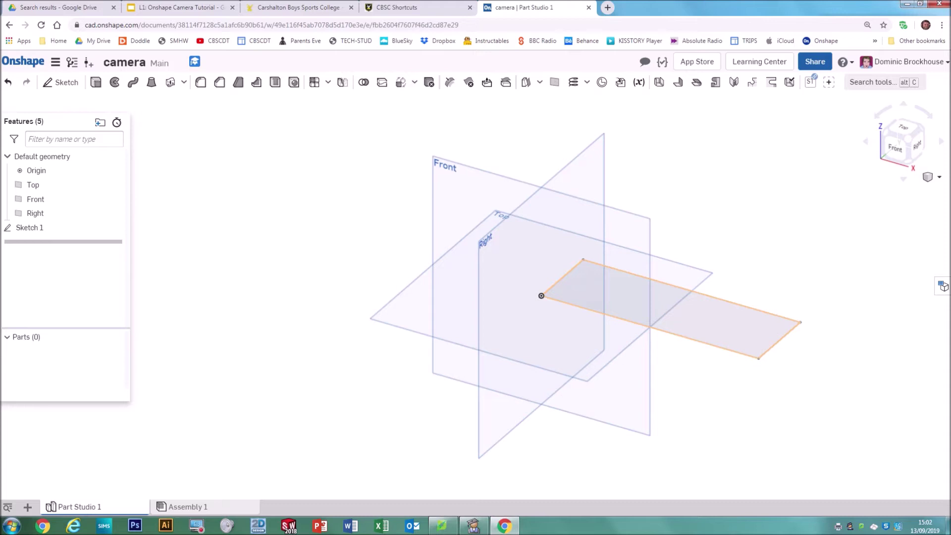
Extrude the rectangle as a new solid with a blind depth of 100 mm.
left_click(561, 278)
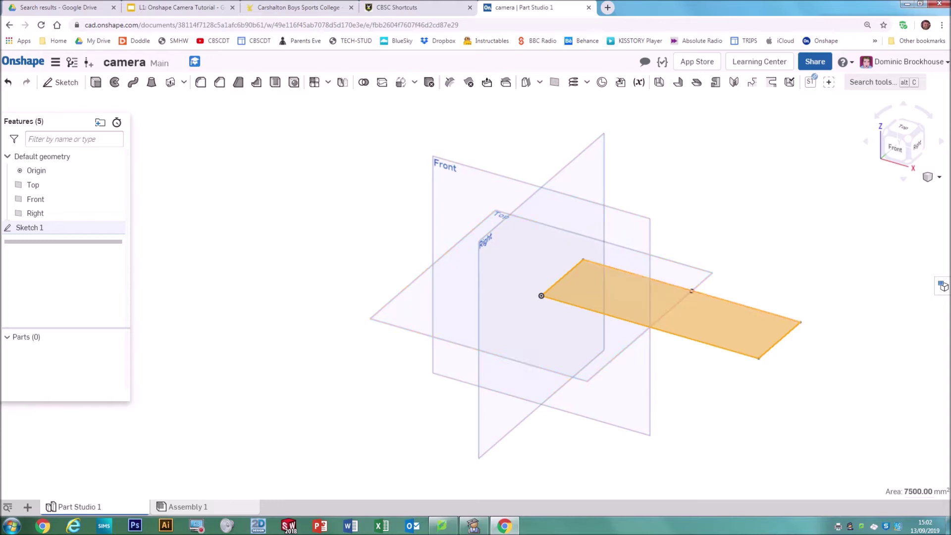
left_click(96, 83)
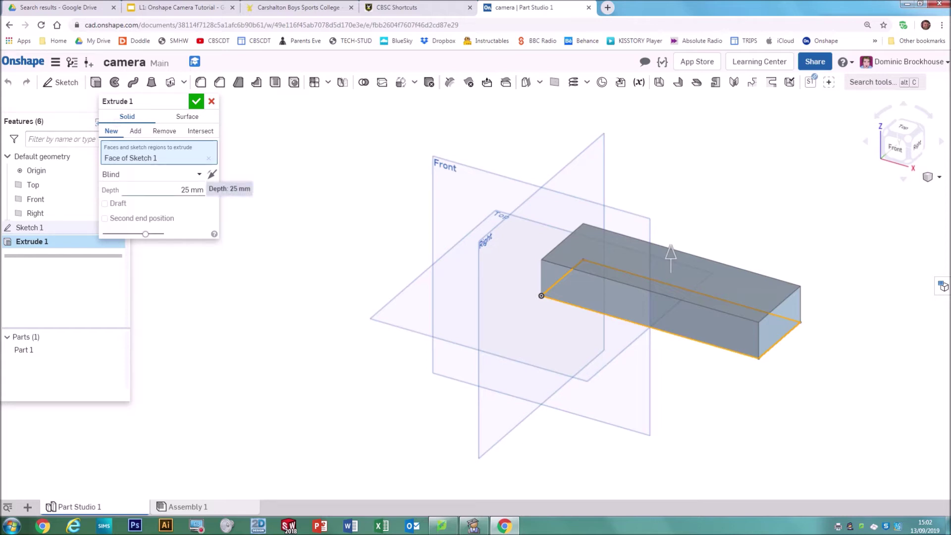
left_click(192, 190)
type("100")
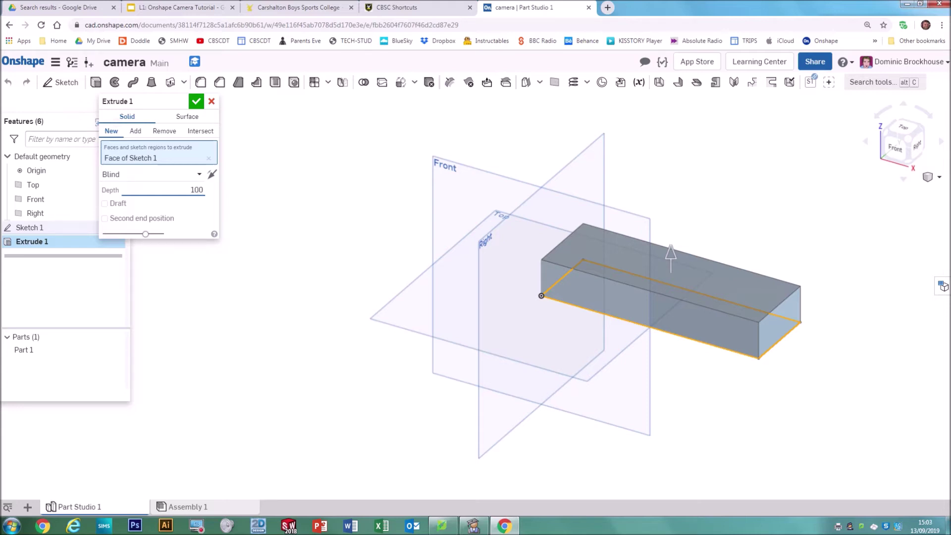
key("Return")
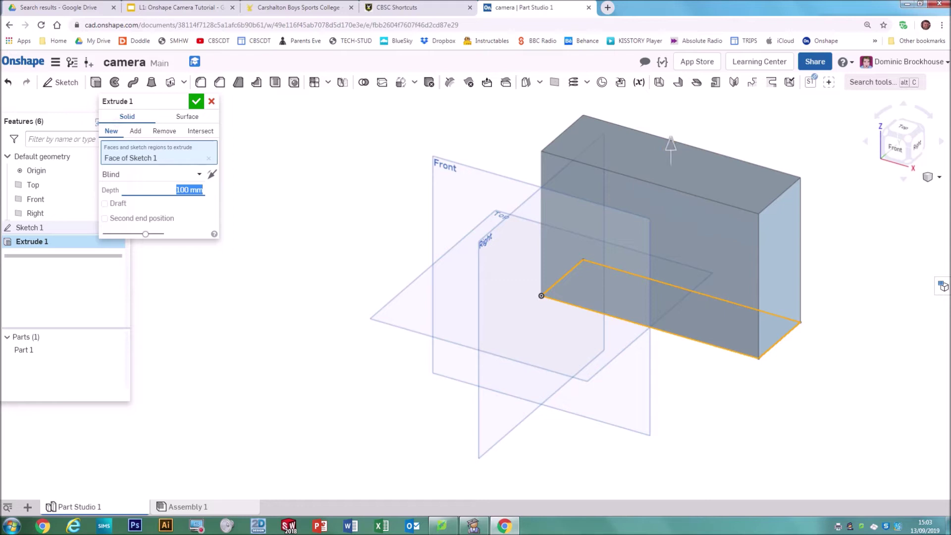
Try adjusting the extrusion depth with its handle in the model, and enter 100 mm again.
mouse_move(671, 149)
left_mouse_down()
mouse_move(671, 251)
mouse_move(671, 153)
left_mouse_up()
type("100")
key("Return")
Try a 100 mm surface extrusion from the rectangle's two edges meeting at the origin, and clear the selected edges.
left_click(186, 117)
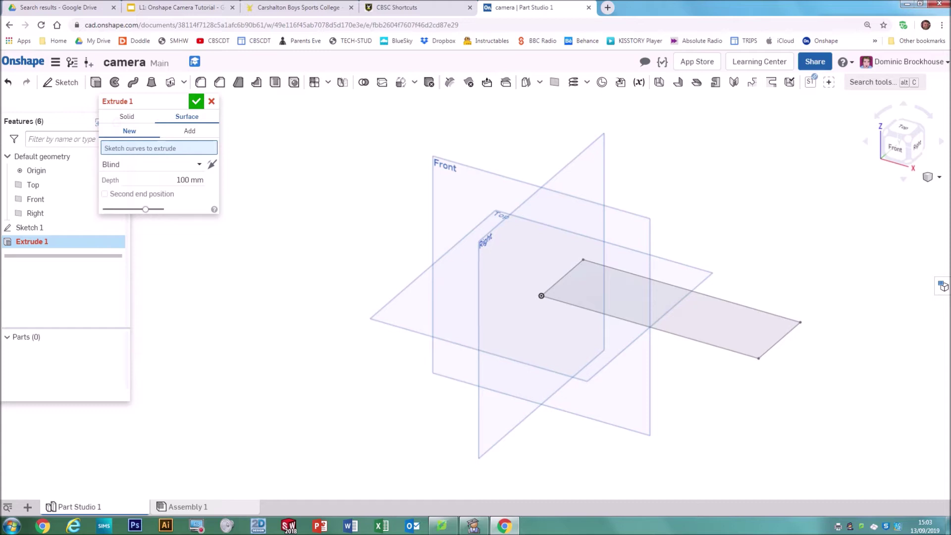
left_click(562, 278)
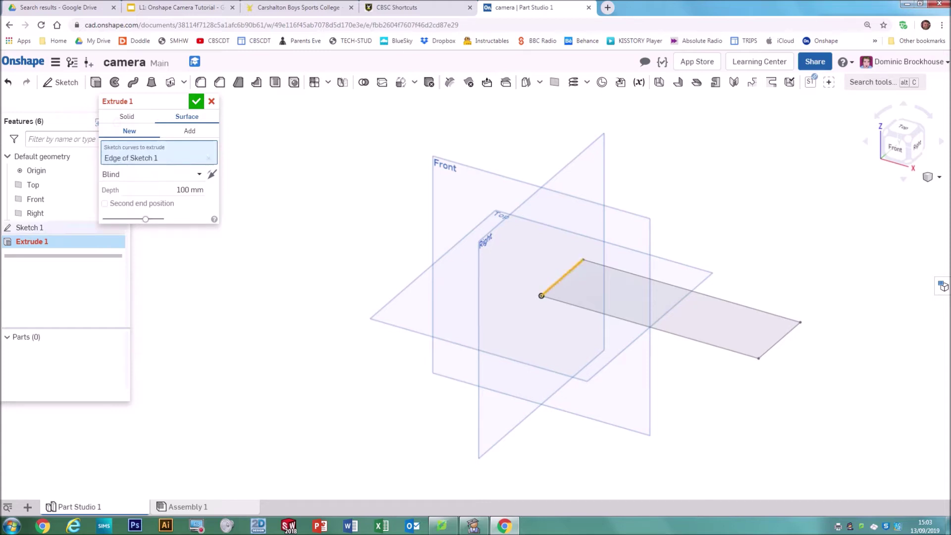
left_click(650, 327)
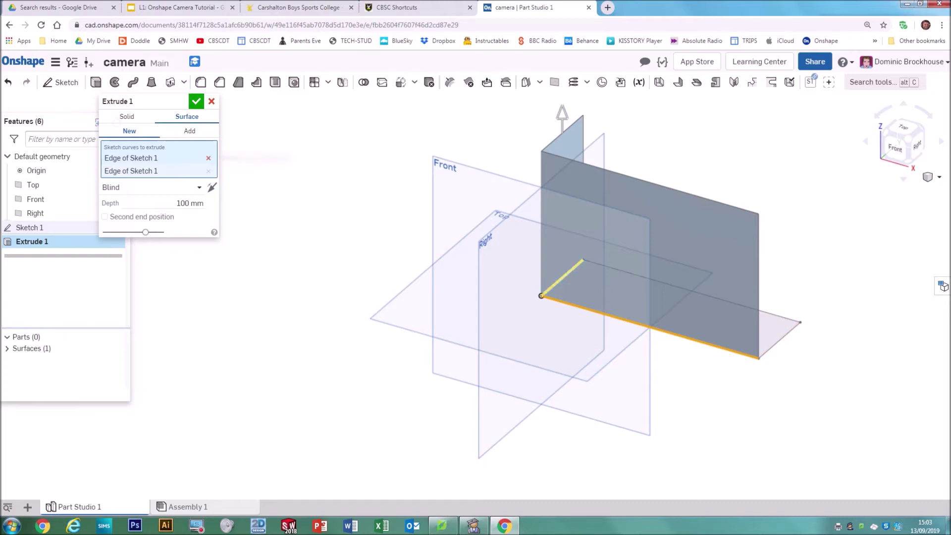
left_click(562, 277)
key("space")
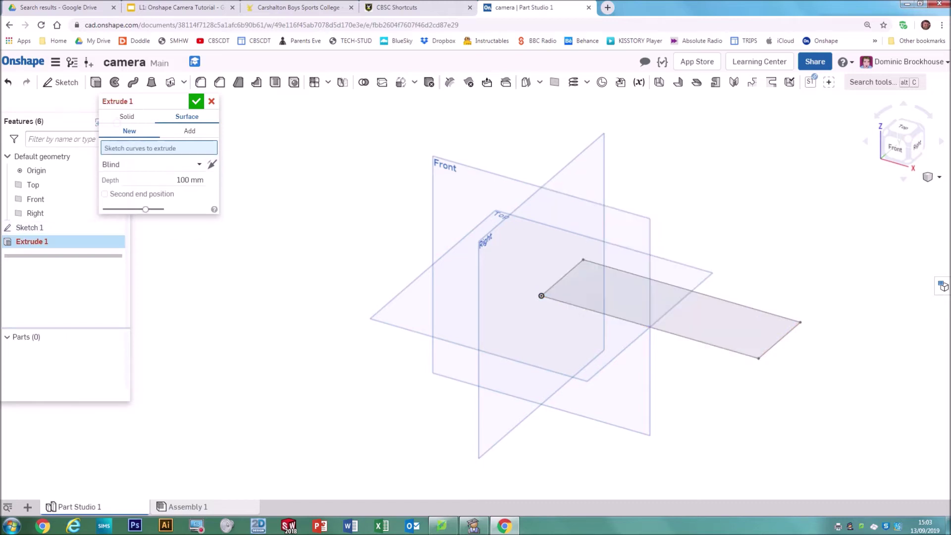
Complete the extrusion as a solid of the rectangular sketch face with a depth of 100 mm.
left_click(126, 116)
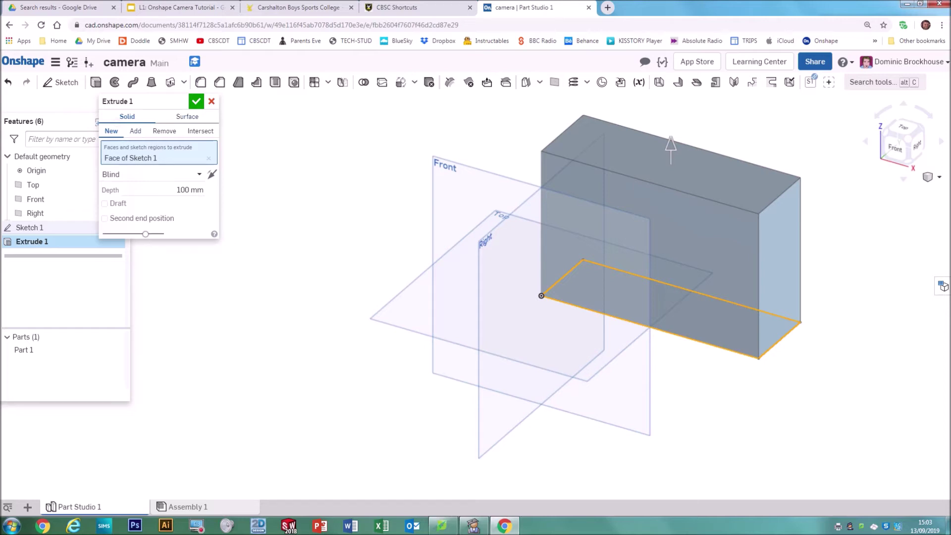
key("Return")
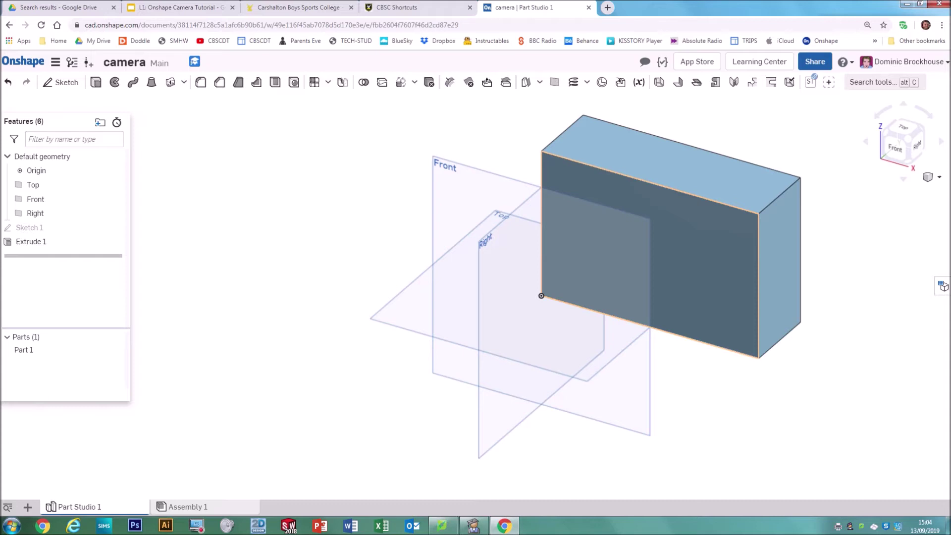
Start a new sketch on the block's large front face and view it normal to the sketch plane.
left_click(679, 253)
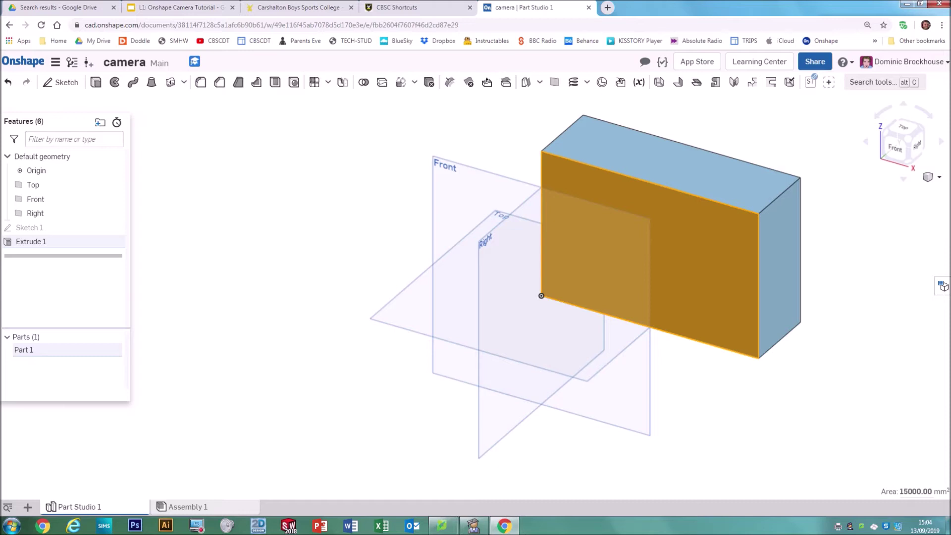
left_click(60, 82)
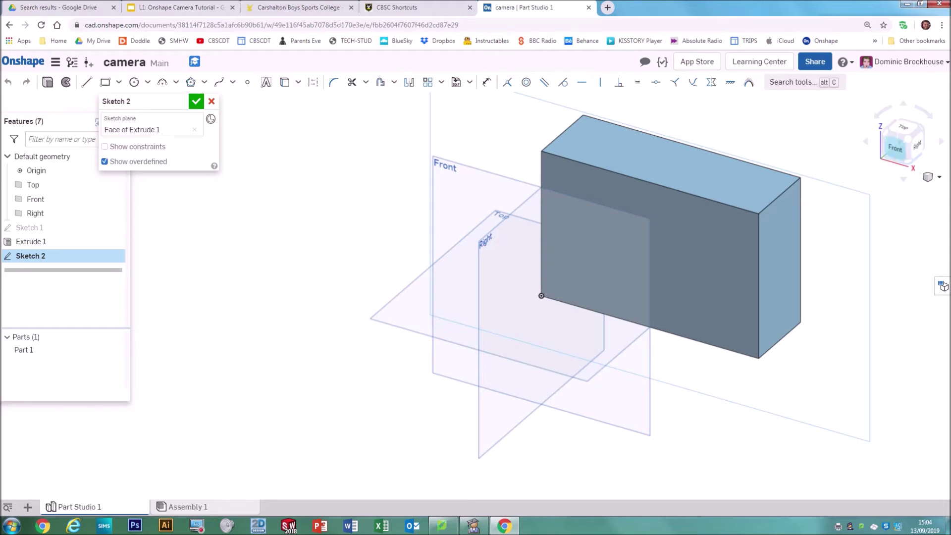
left_click(896, 148)
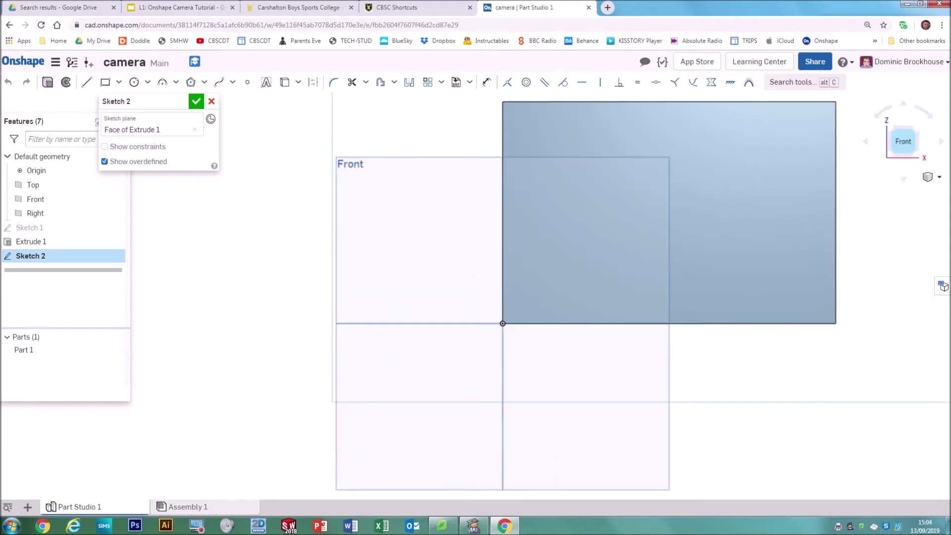
left_click(939, 177)
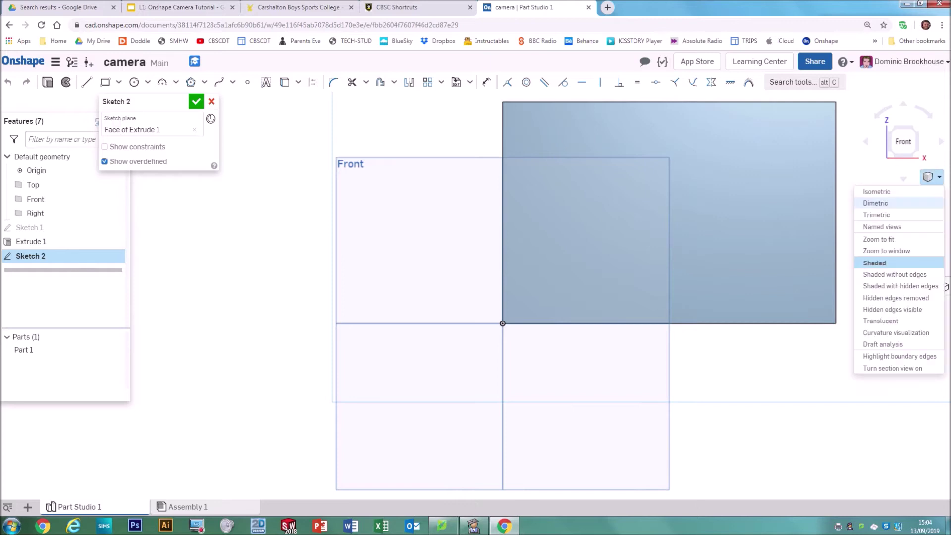
left_click(887, 191)
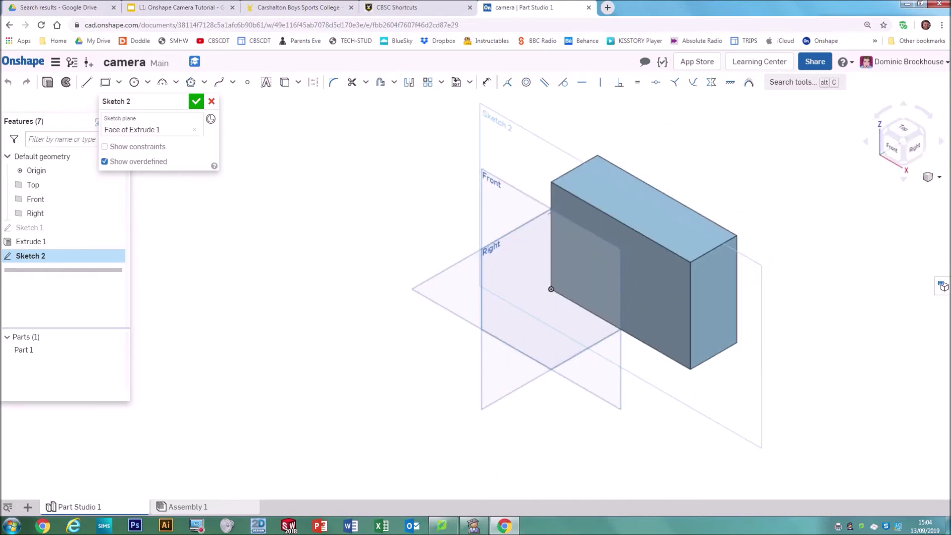
right_click(732, 173)
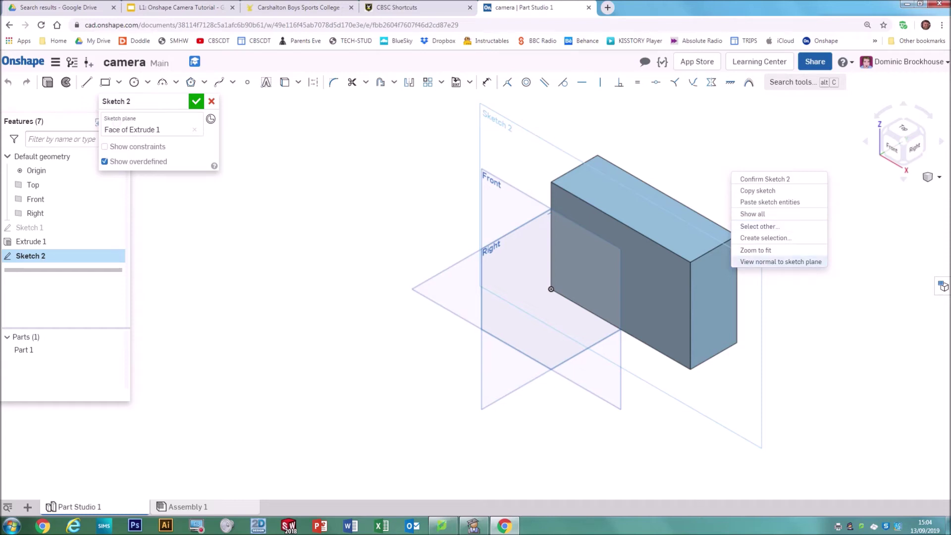
left_click(780, 262)
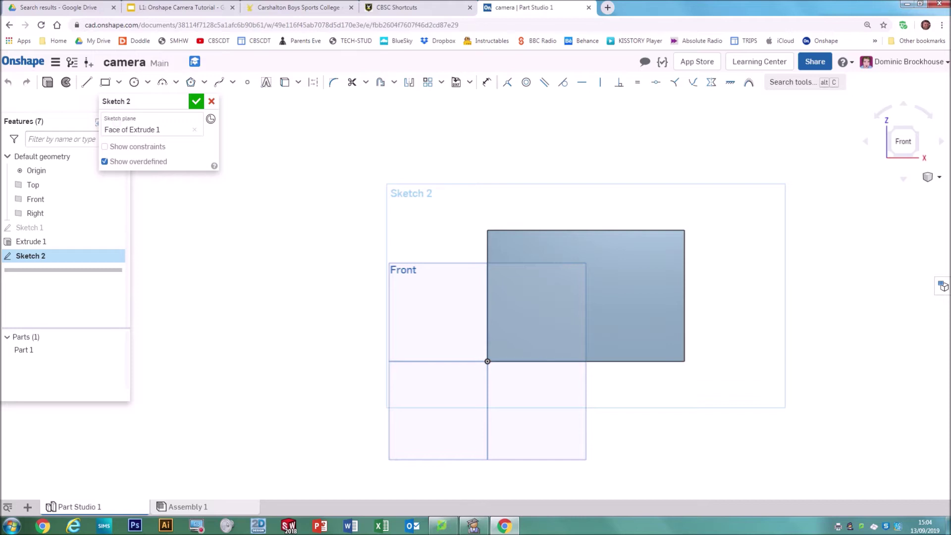
scroll(658, 400, "up", 3)
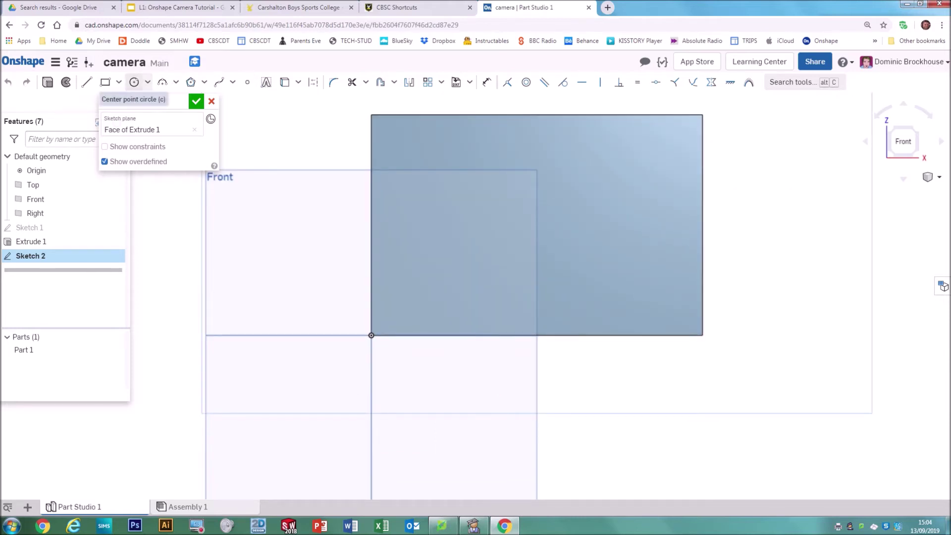
Sketch a centre point circle on the right half of the block's front face and set its diameter to 60 mm.
left_click(134, 81)
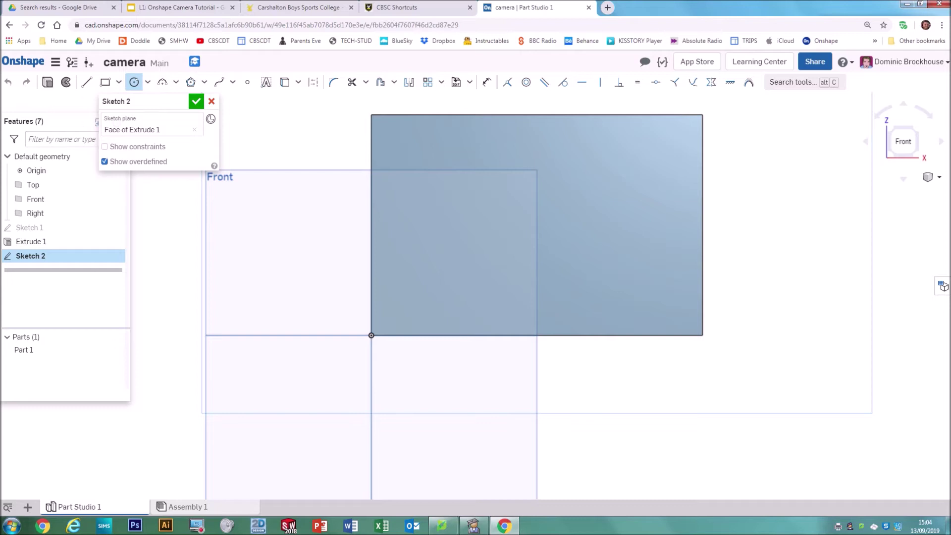
left_click(641, 230)
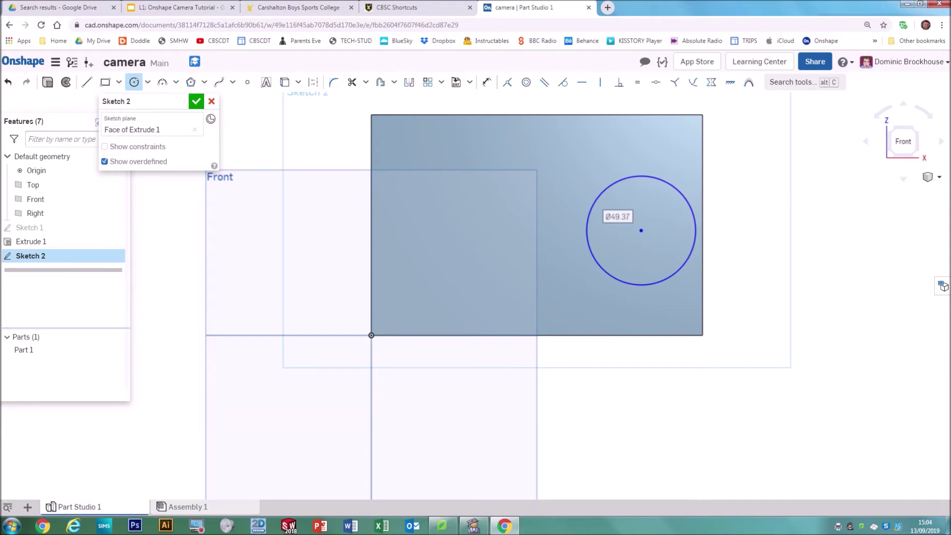
type("60")
key("Return")
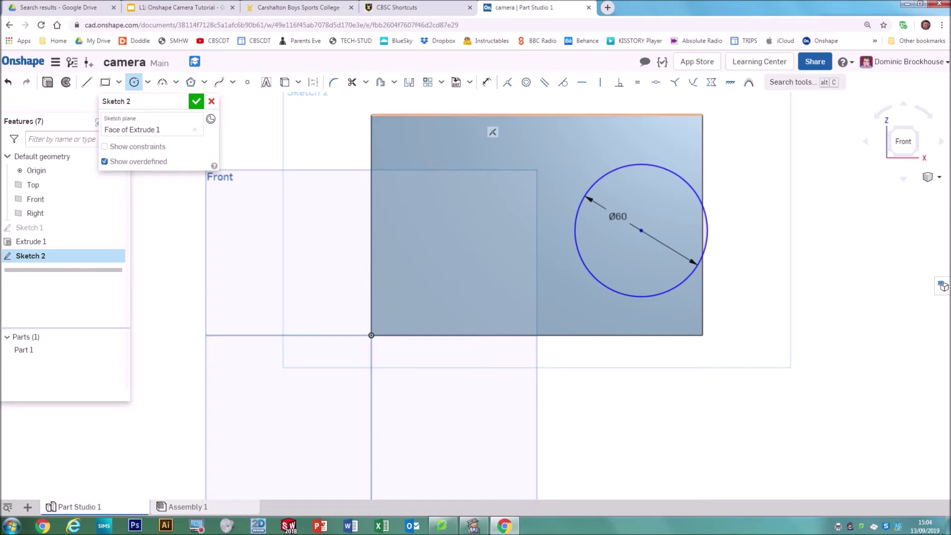
Dimension the circle's centre 50 mm below the top edge of the block's front face.
left_click(487, 82)
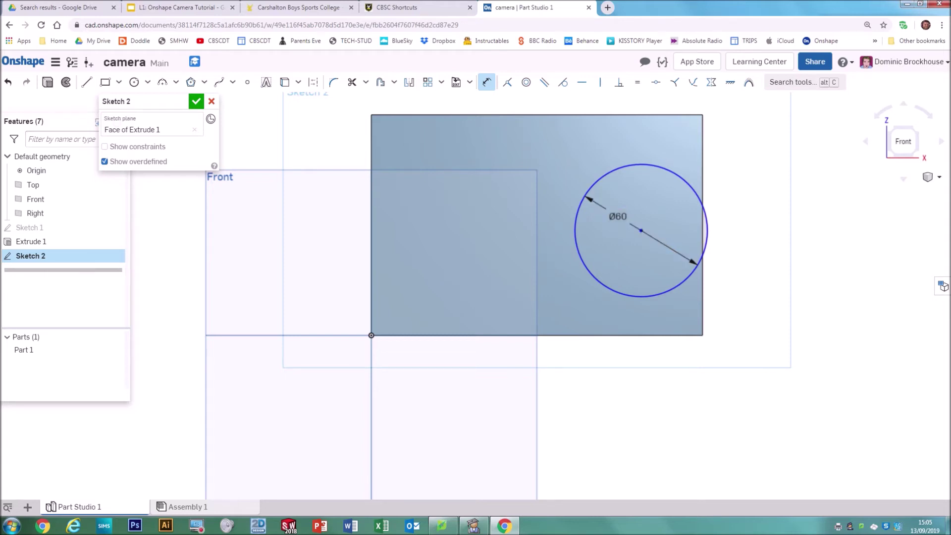
left_click(619, 115)
left_click(641, 231)
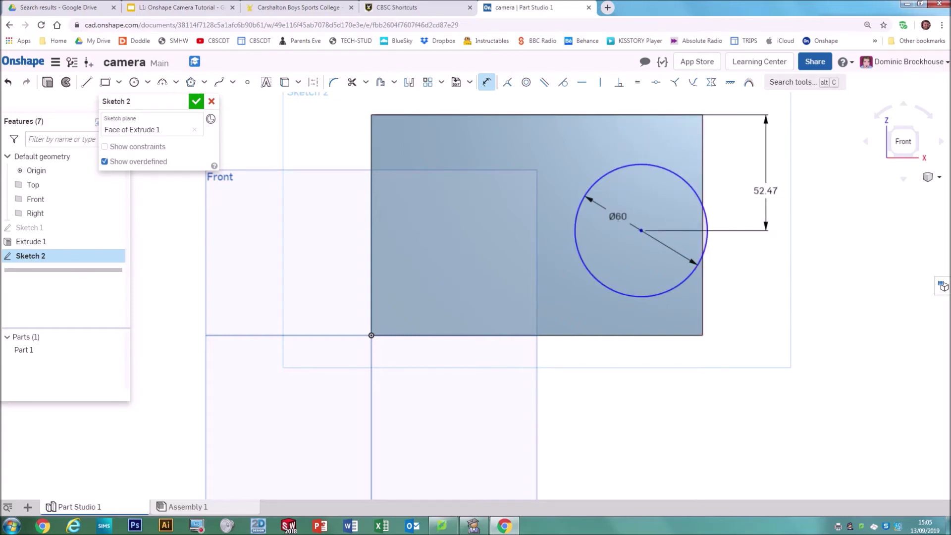
left_click(769, 187)
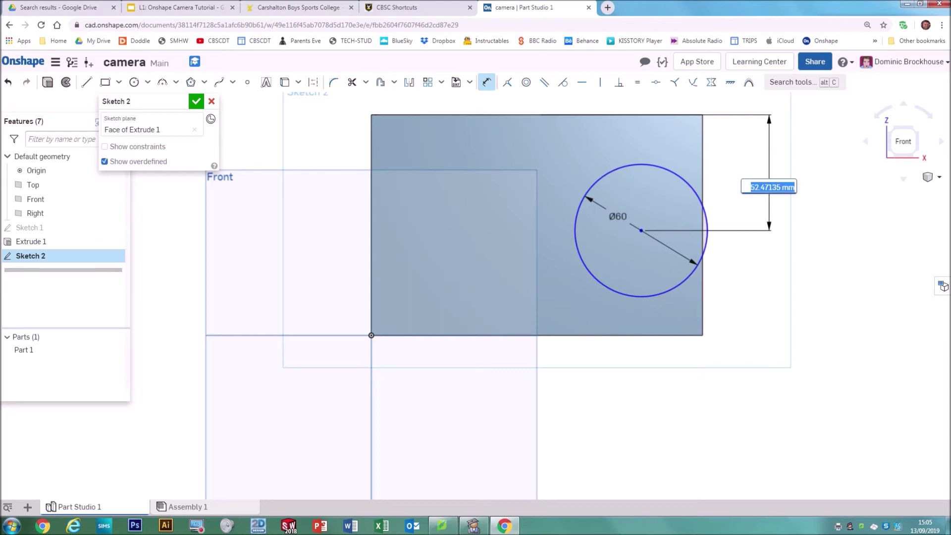
type("50")
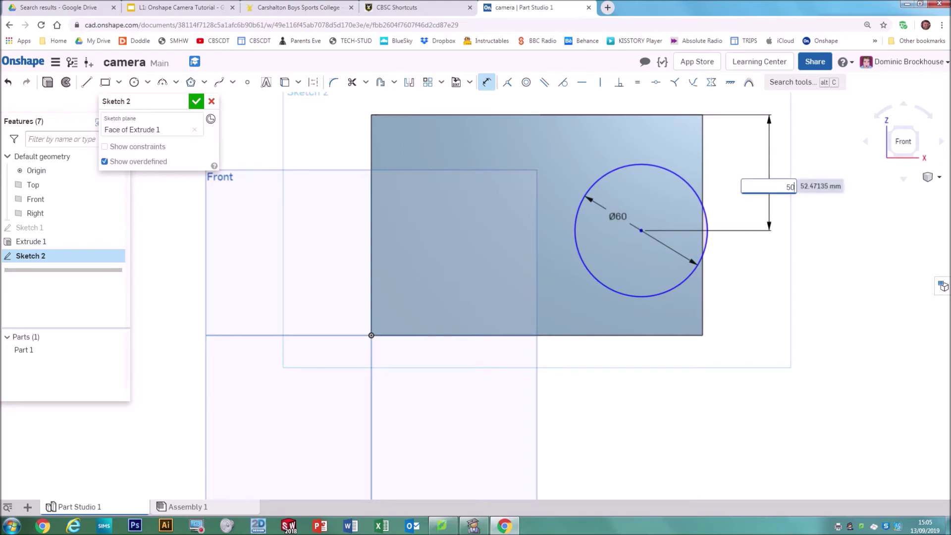
key("Return")
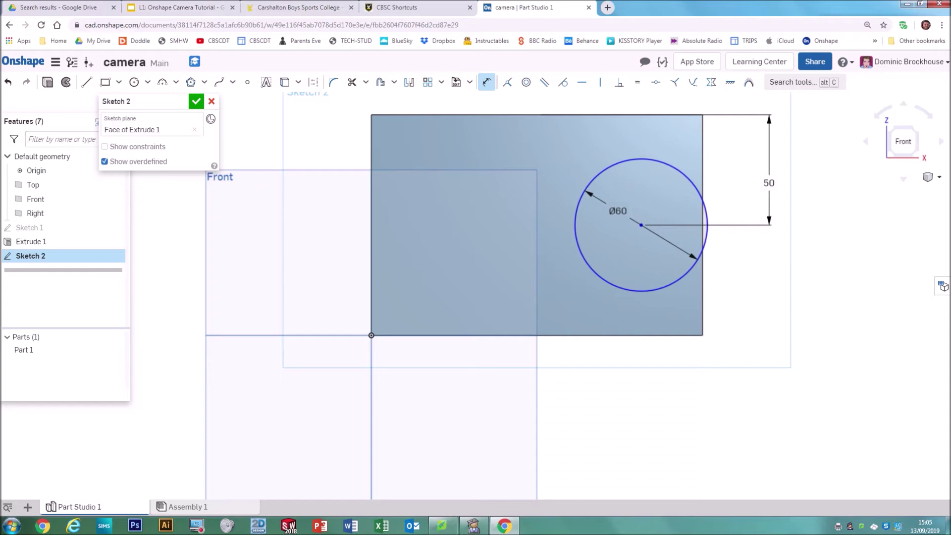
Dimension the circle's centre 50 mm from the right edge of the front face.
left_click(702, 163)
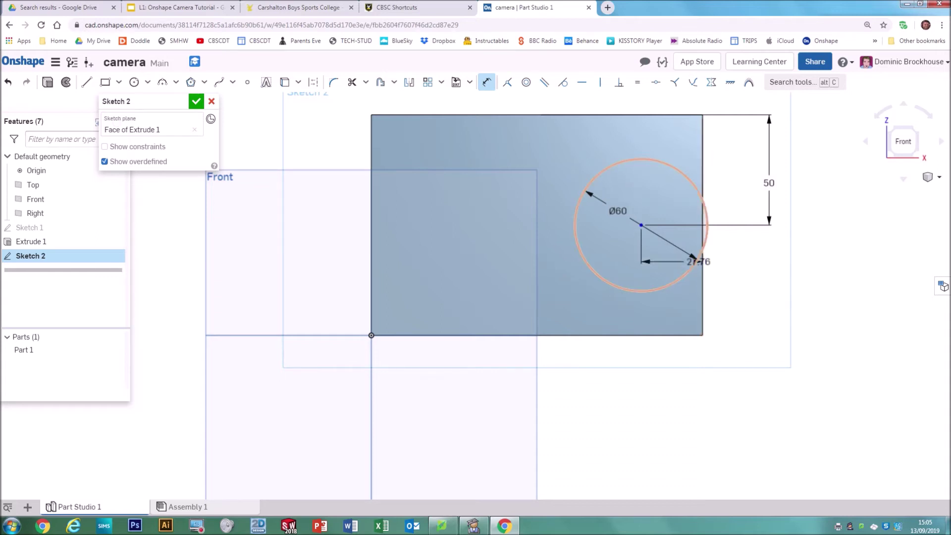
left_click(728, 394)
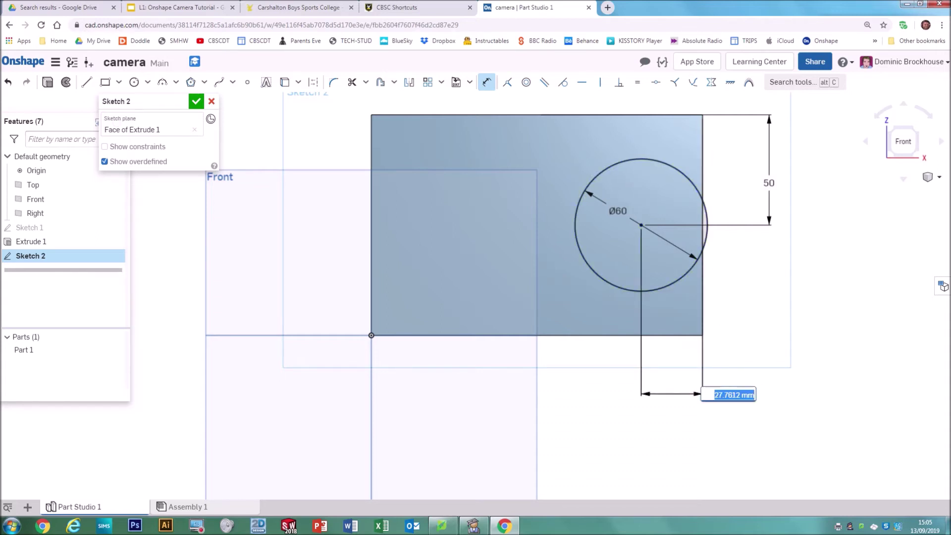
type("50")
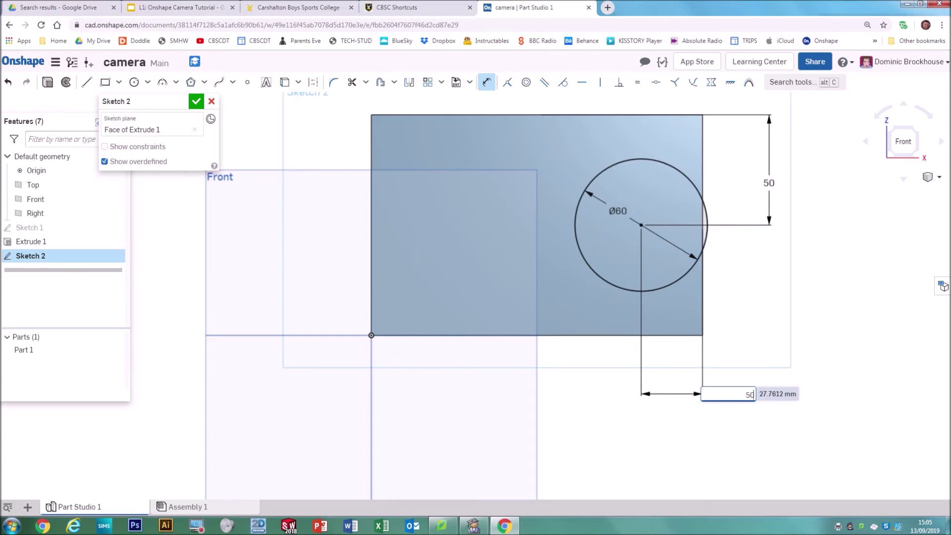
key("Return")
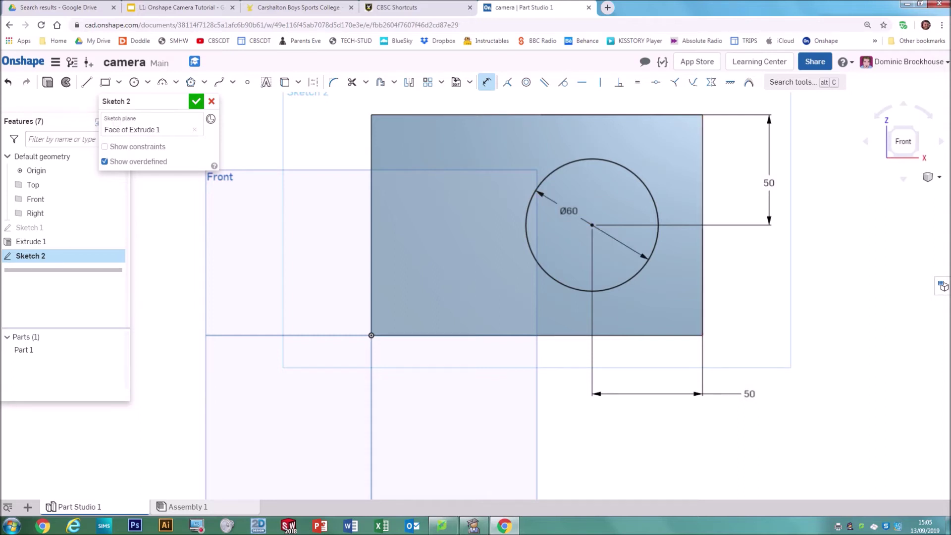
Delete the circle's two 50 mm position dimensions and shift the circle slightly toward the face's right edge.
left_click(486, 82)
left_click(769, 183)
key("Delete")
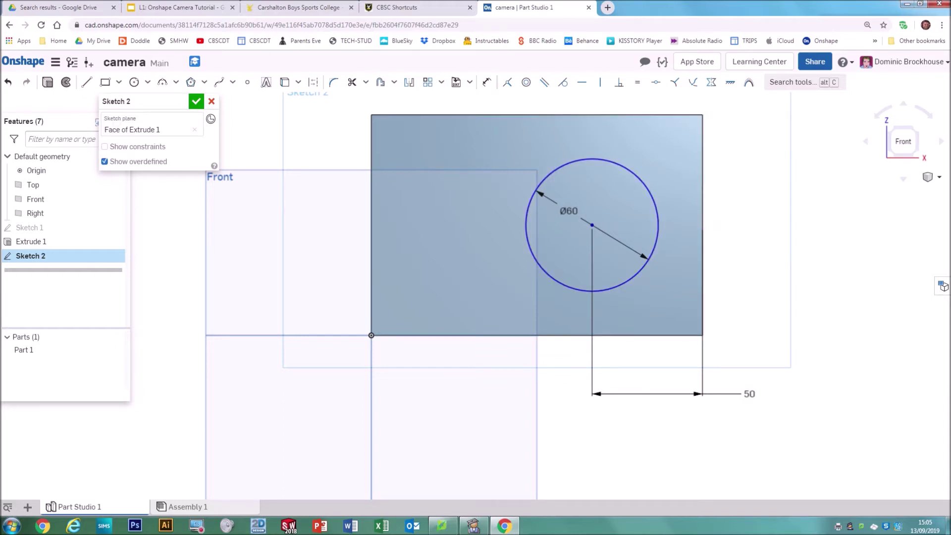
left_click(749, 393)
key("Delete")
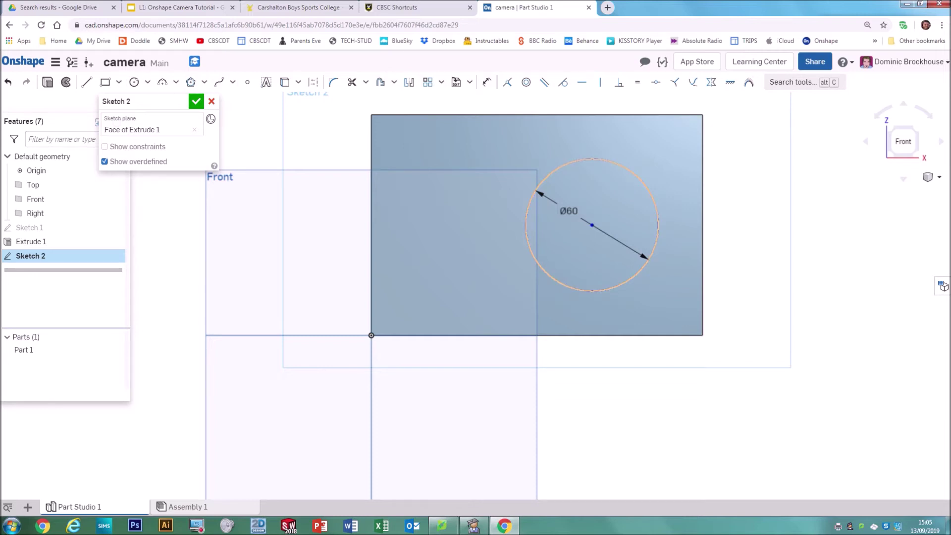
key("d")
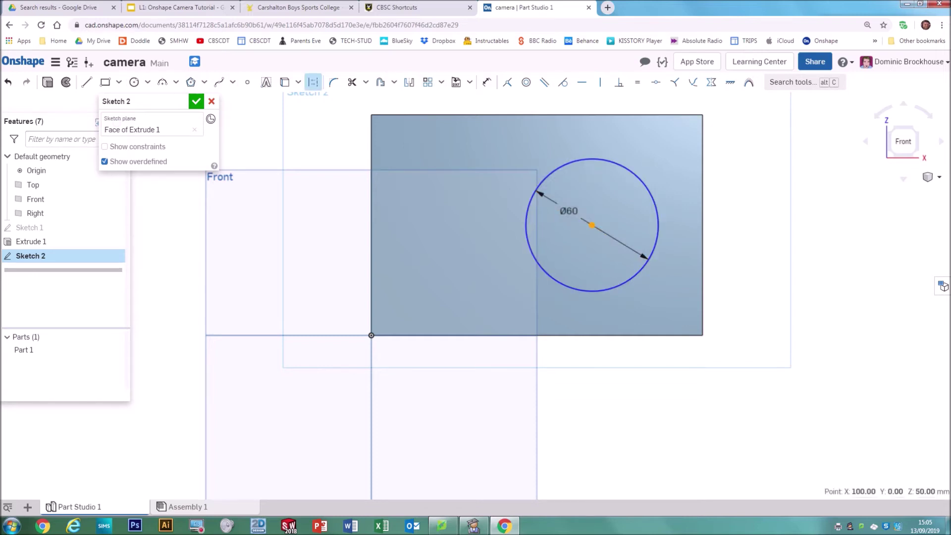
mouse_move(592, 225)
left_mouse_down()
mouse_move(599, 238)
mouse_move(628, 239)
mouse_move(631, 215)
mouse_move(597, 197)
mouse_move(594, 231)
mouse_move(624, 229)
mouse_move(607, 225)
left_mouse_up()
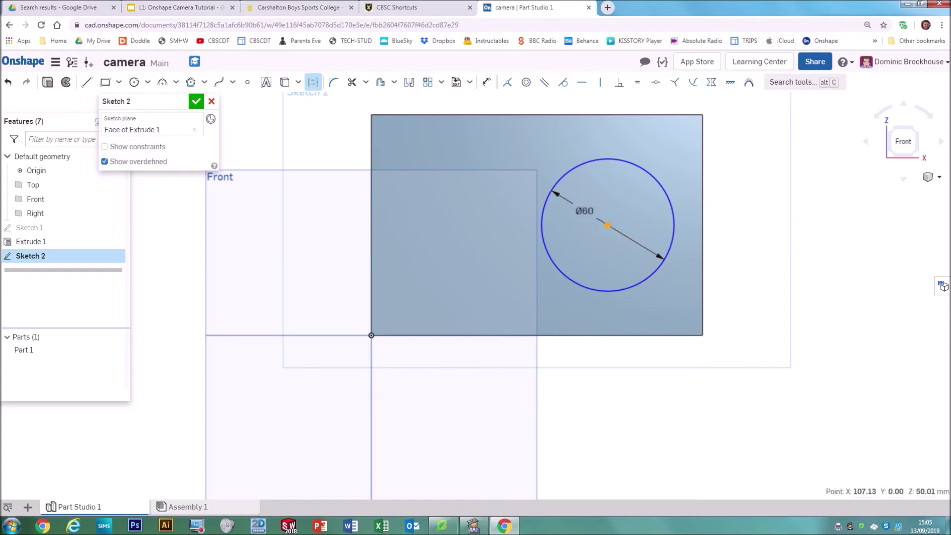
Dimension the circle's centre 50 mm from the midpoint of the front face's right edge.
left_click(487, 82)
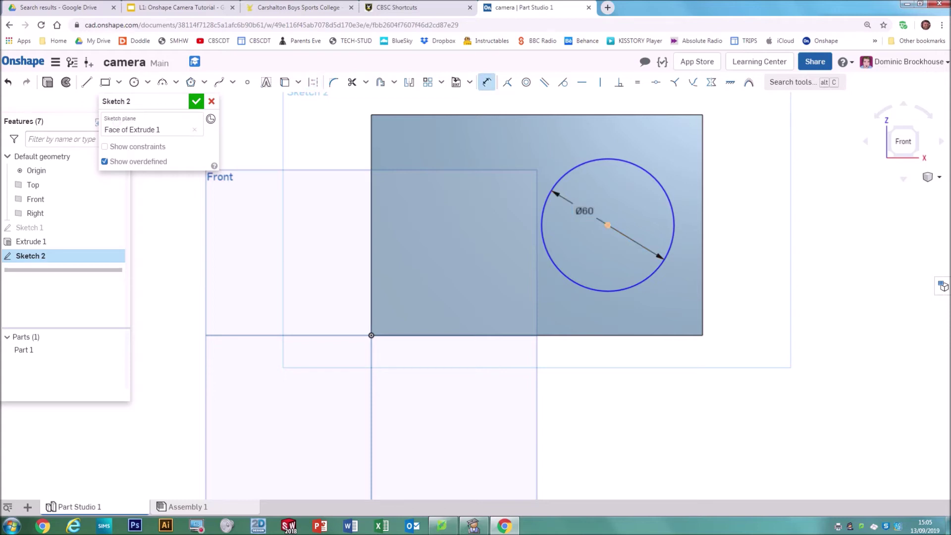
left_click(702, 225)
left_click(608, 225)
left_click(775, 218)
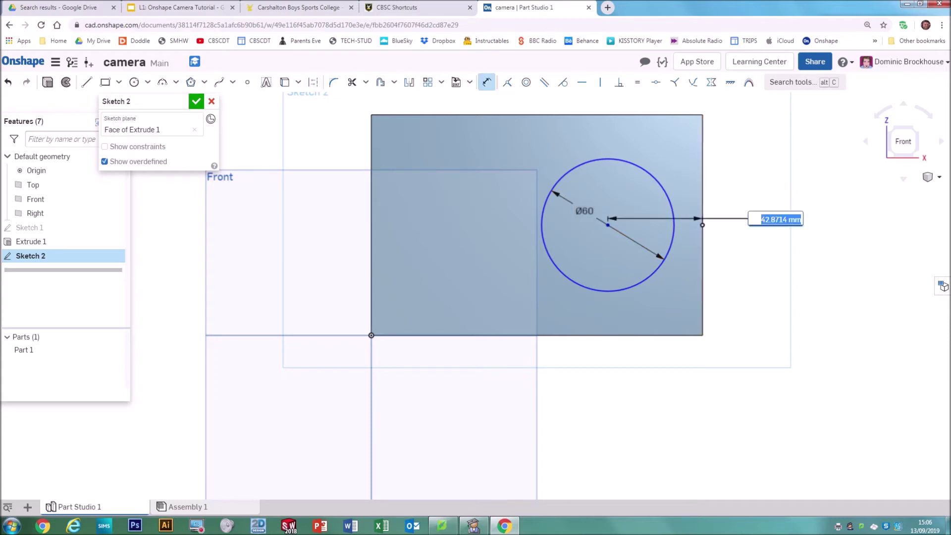
type("50")
key("Return")
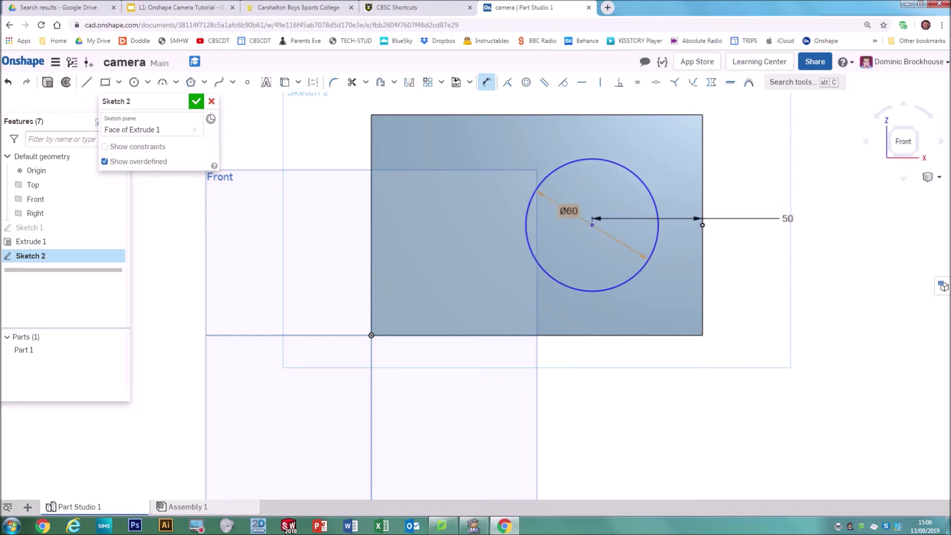
Dimension the circle's centre 50 mm from the front face's top edge and finish the sketch.
left_click(592, 225)
left_click(600, 115)
left_click(767, 145)
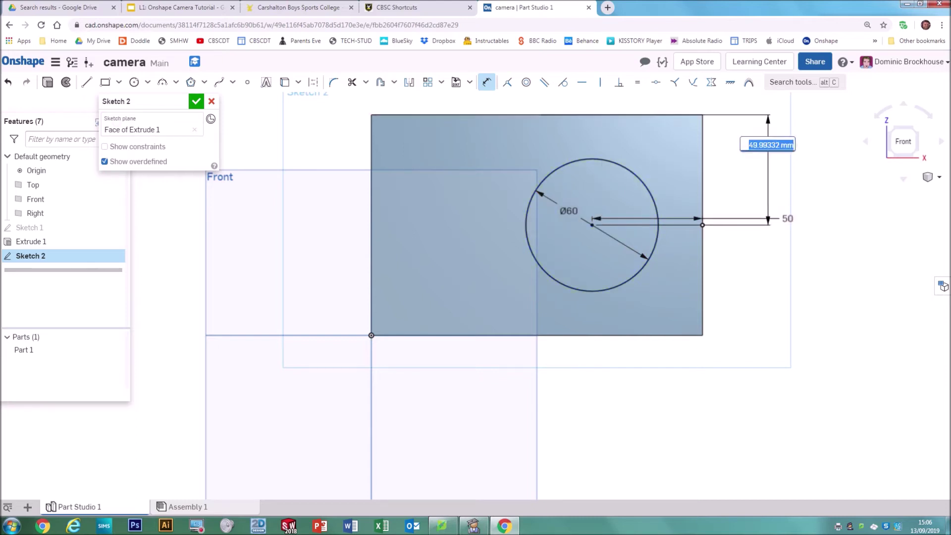
type("50")
key("Return")
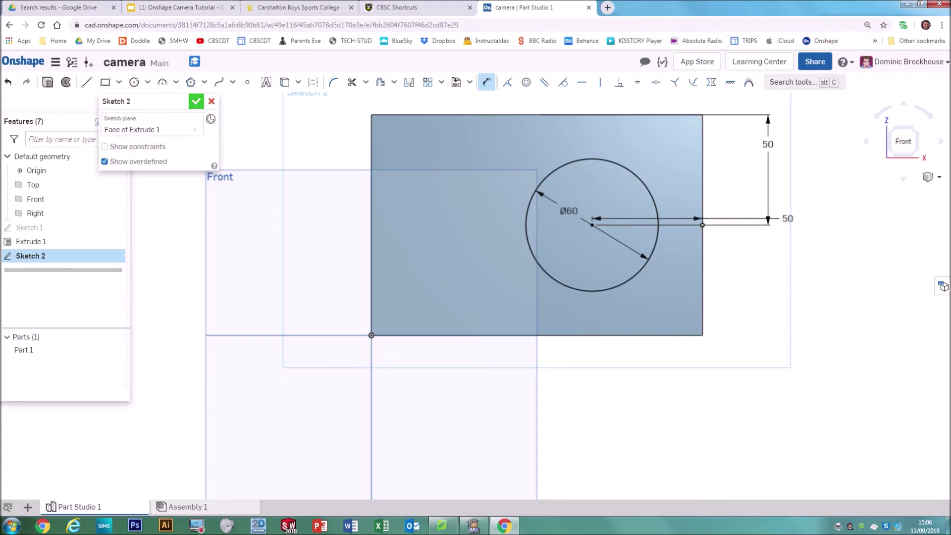
left_click(196, 101)
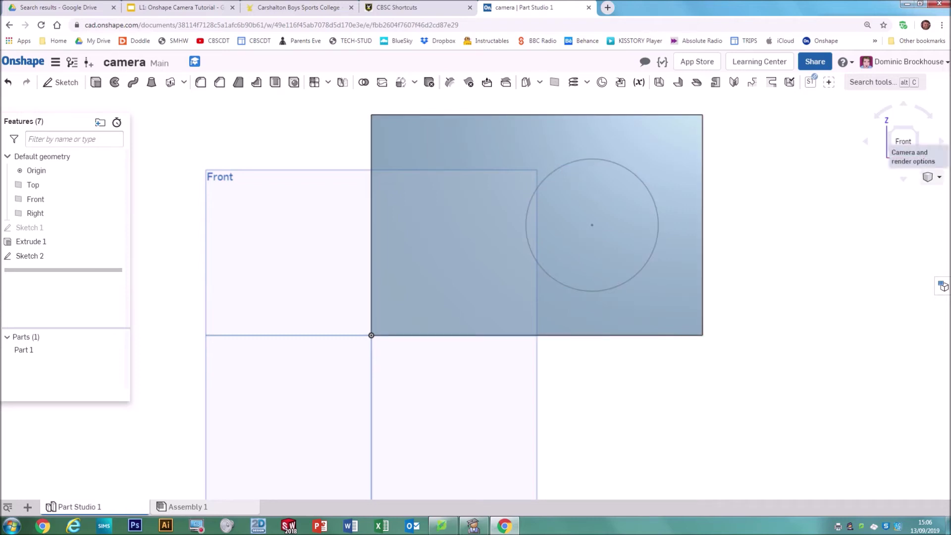
In an isometric view, extrude the circular sketch region outward from the front face as a solid added to the block, 40 mm deep.
left_click(928, 176)
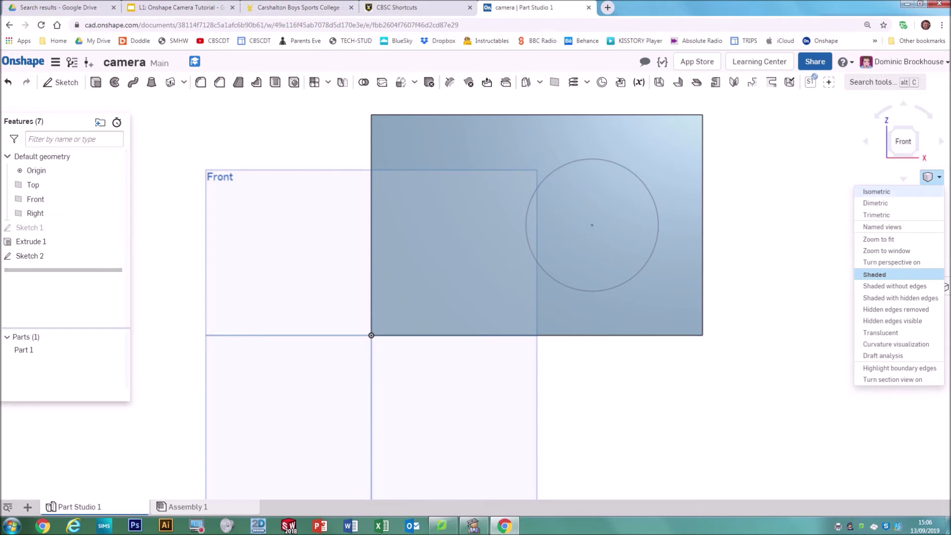
left_click(876, 192)
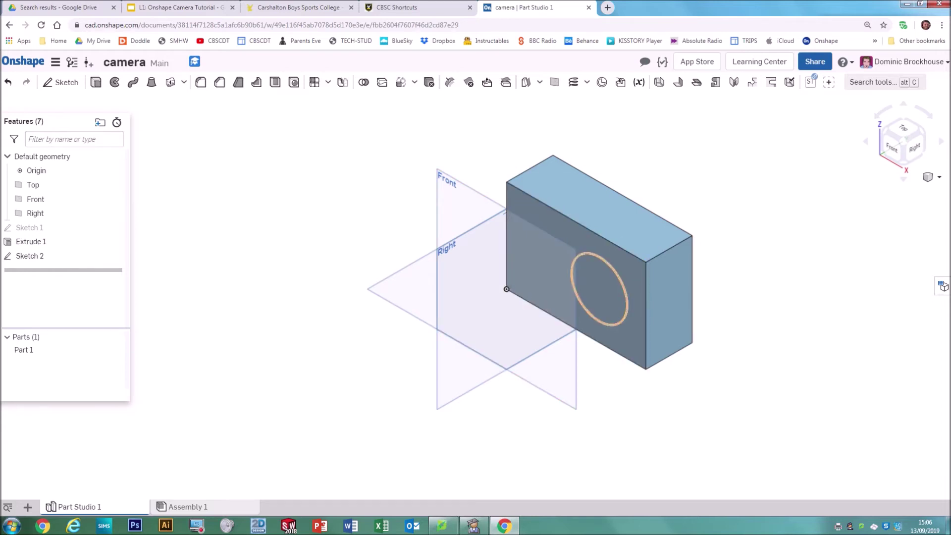
left_click(572, 289)
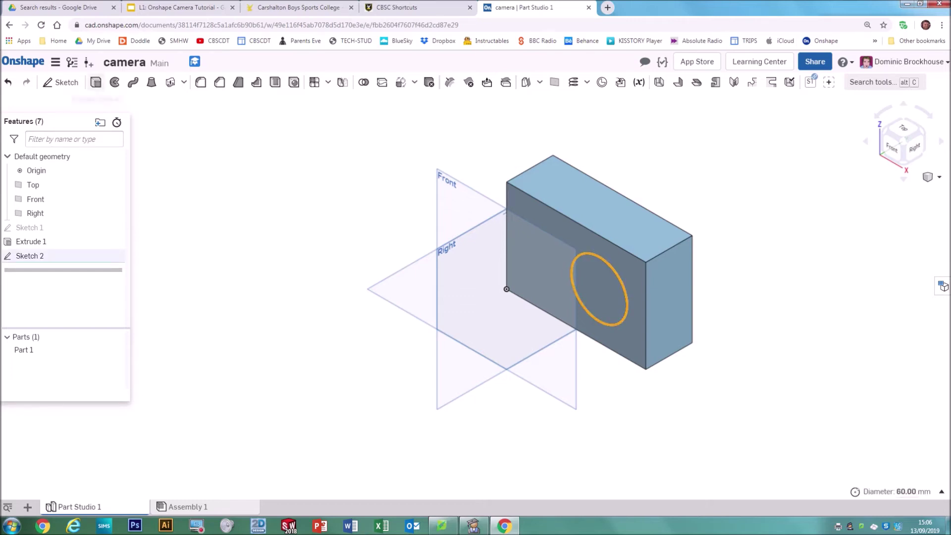
left_click(96, 82)
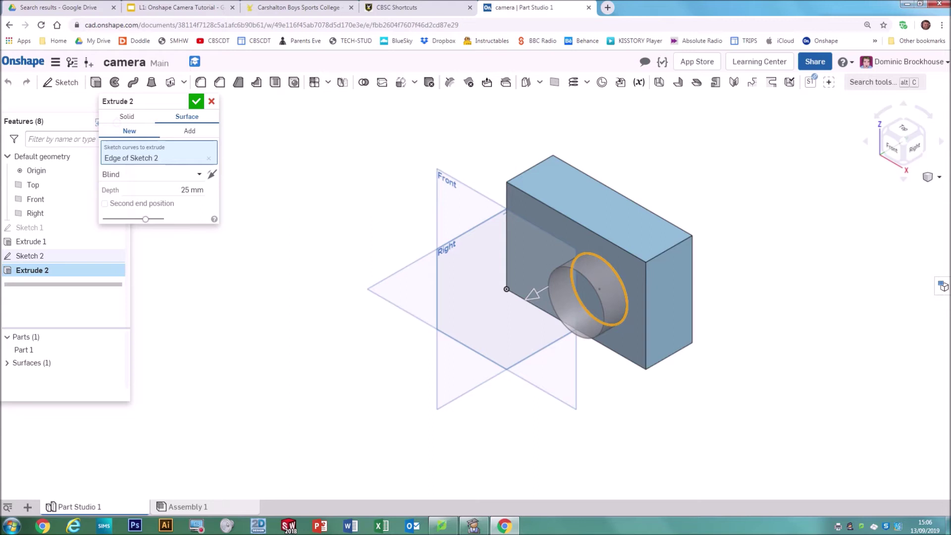
left_click(127, 116)
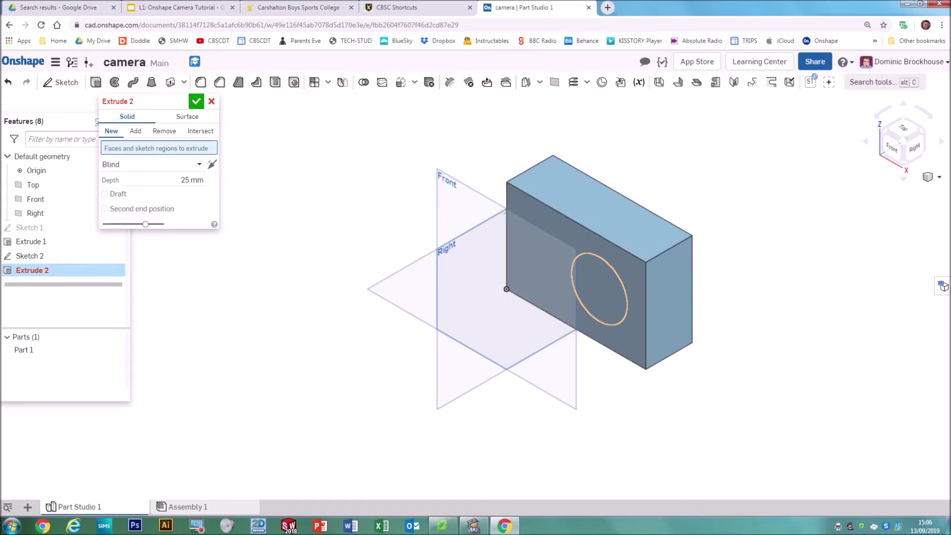
left_click(599, 288)
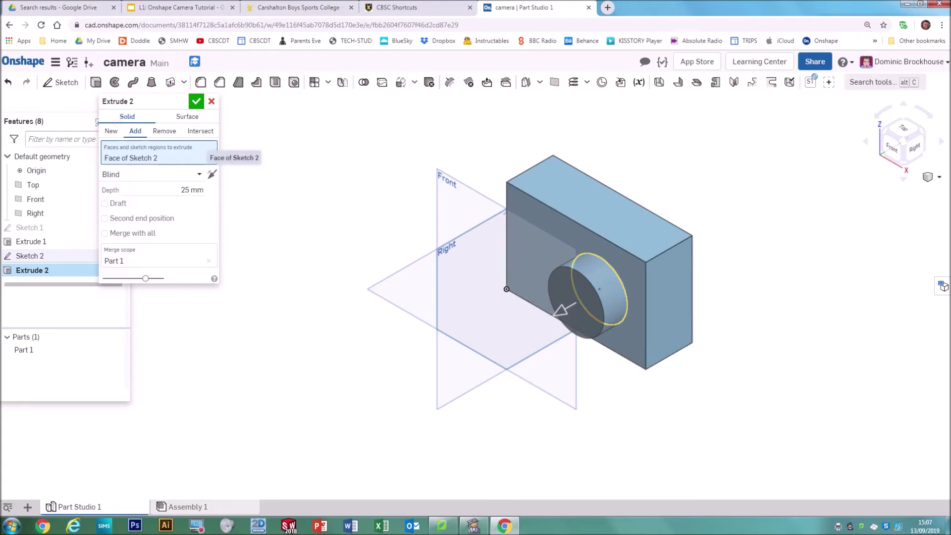
left_click(192, 190)
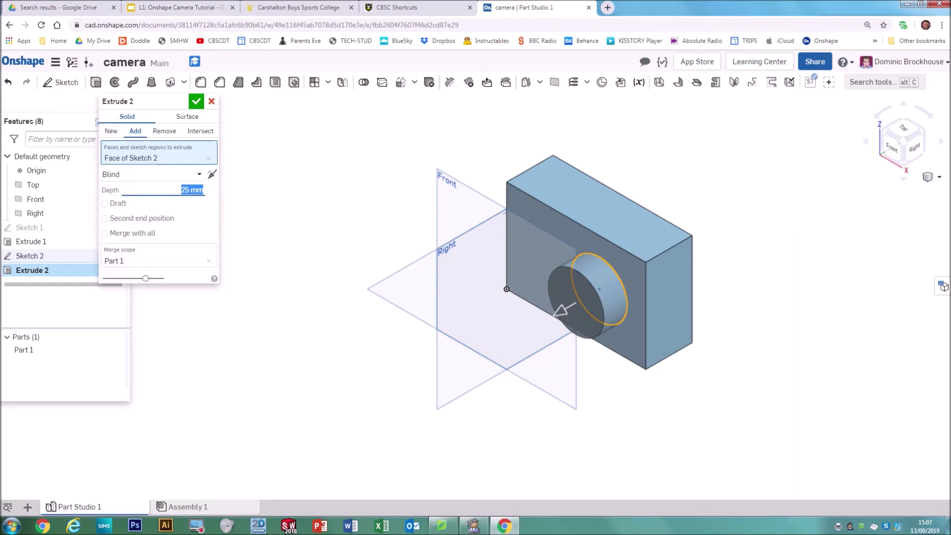
type("40")
key("Return")
left_click(196, 101)
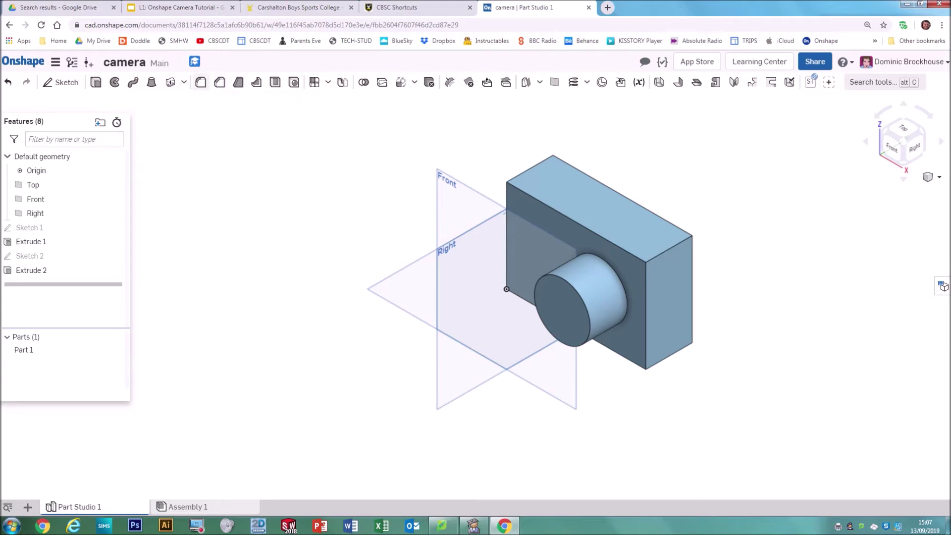
Fillet the block's short top edge nearest the lens cylinder with a circular radius of 20 mm.
left_click(201, 82)
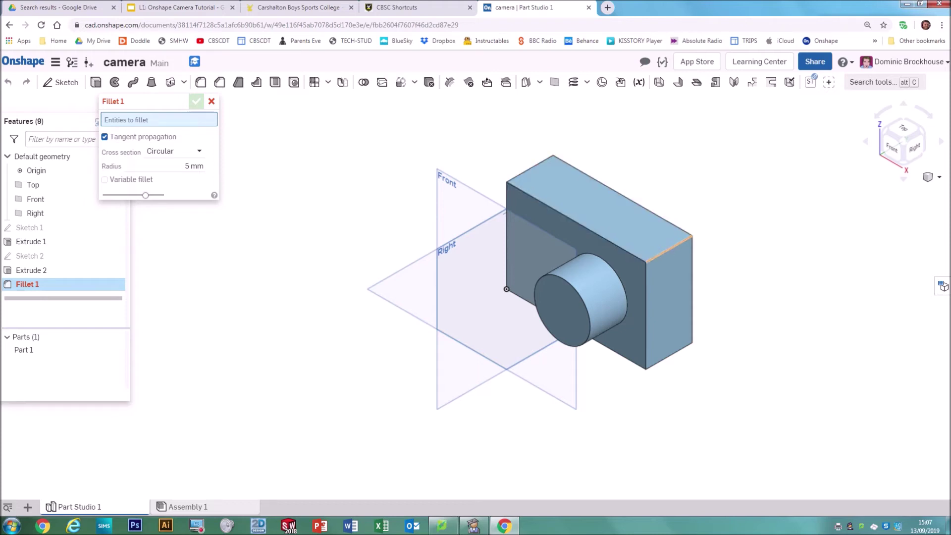
left_click(659, 254)
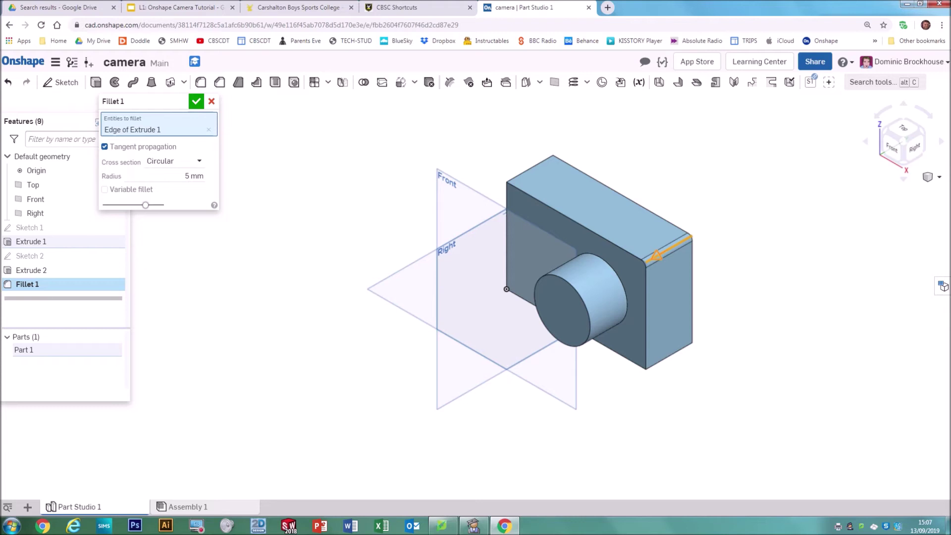
left_click(194, 176)
type("20")
key("Return")
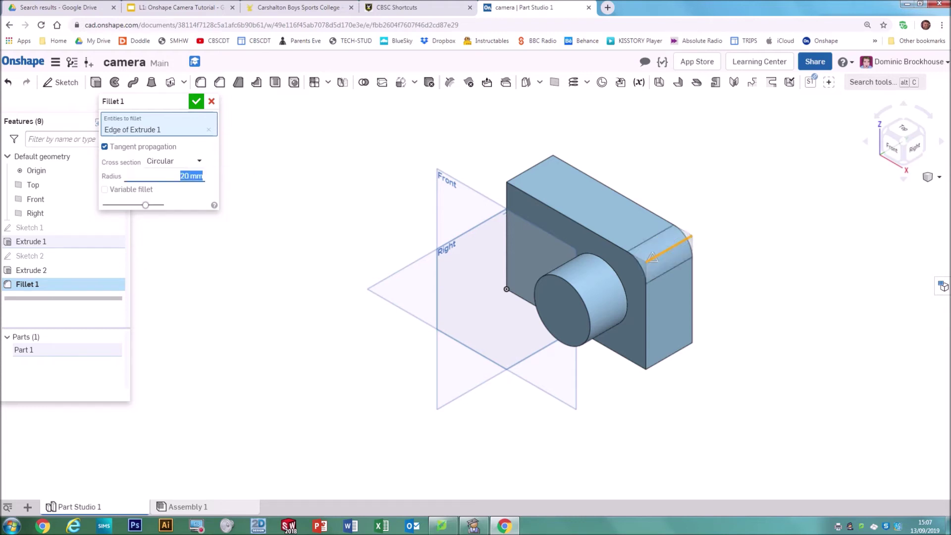
mouse_move(524, 305)
right_mouse_down()
mouse_move(564, 297)
mouse_move(577, 280)
mouse_move(522, 302)
right_mouse_up()
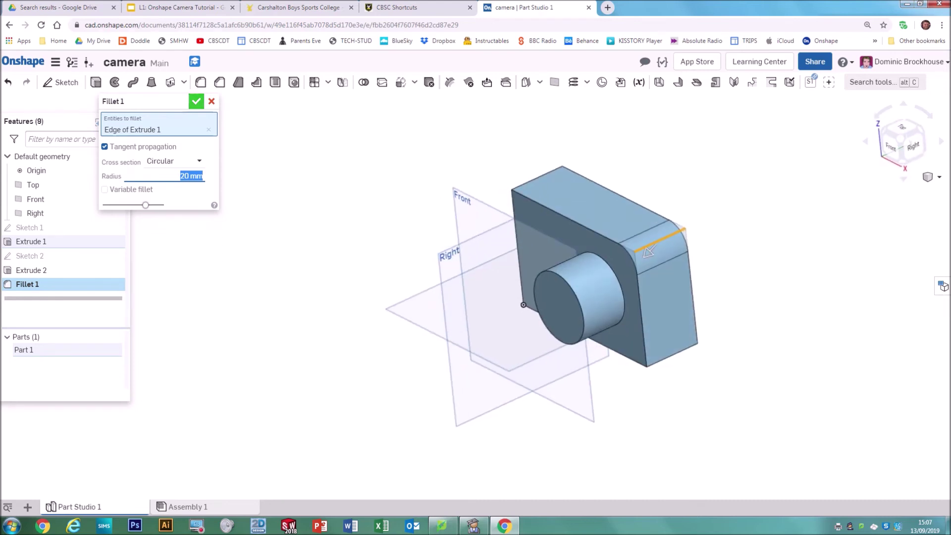
left_click(197, 101)
mouse_move(523, 305)
right_mouse_down()
mouse_move(580, 280)
mouse_move(537, 289)
mouse_move(517, 309)
right_mouse_up()
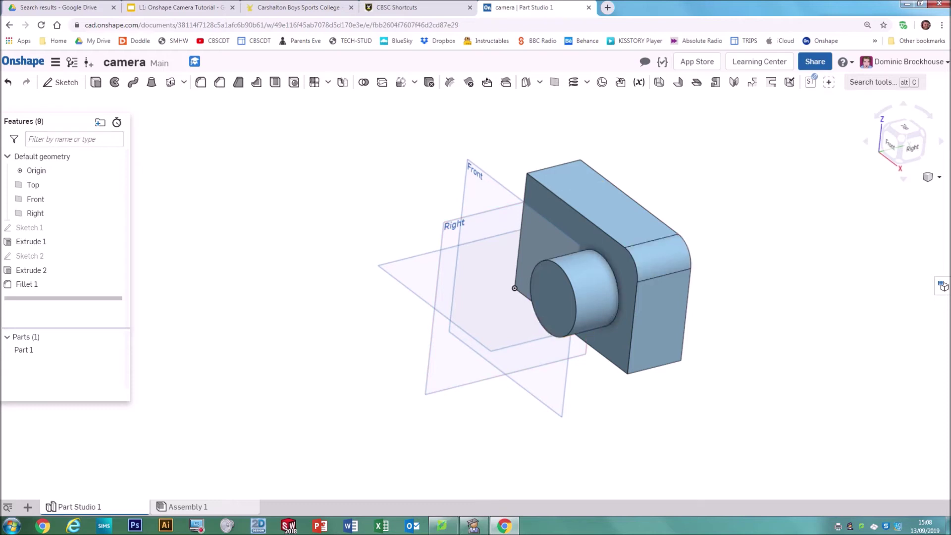
Fillet the block's short top edge farthest from the lens cylinder with a circular radius of 40 mm.
right_click_drag(569, 336, 684, 380)
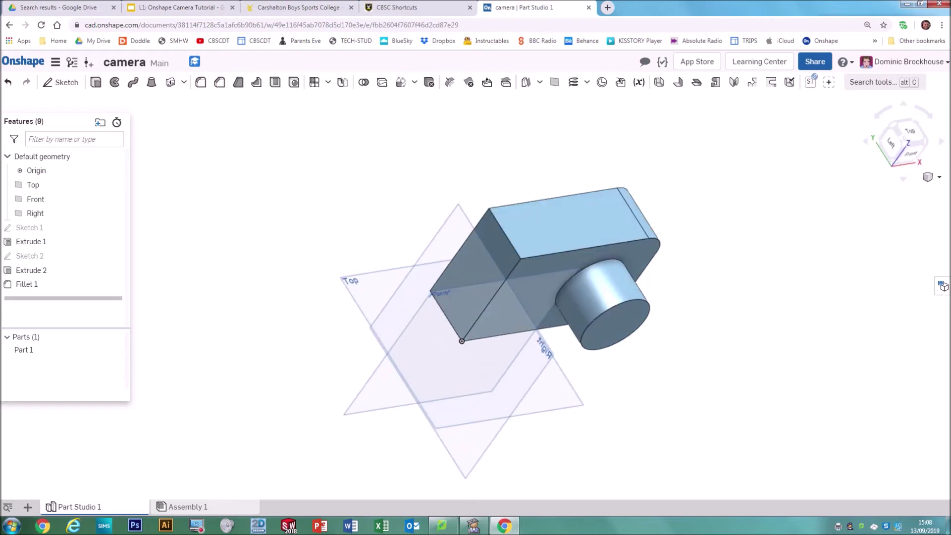
left_click(200, 82)
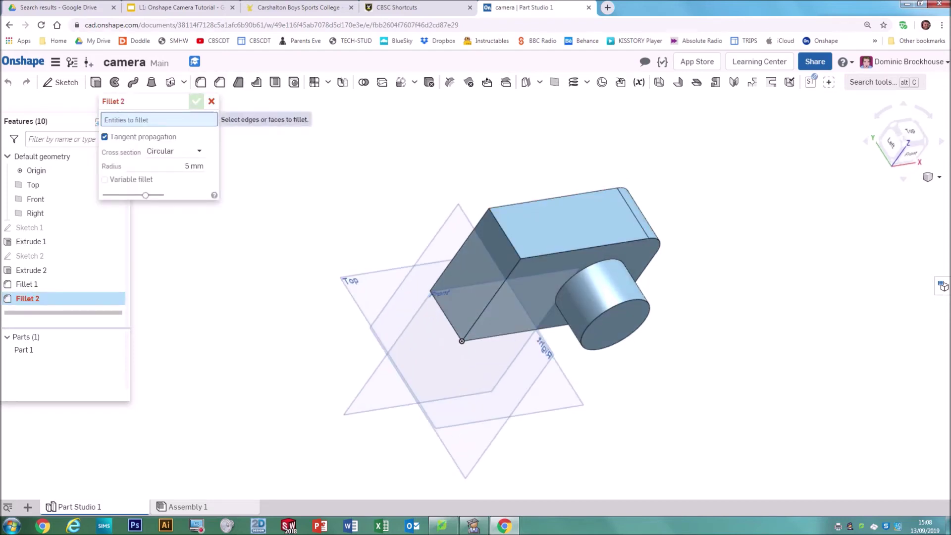
left_click(508, 240)
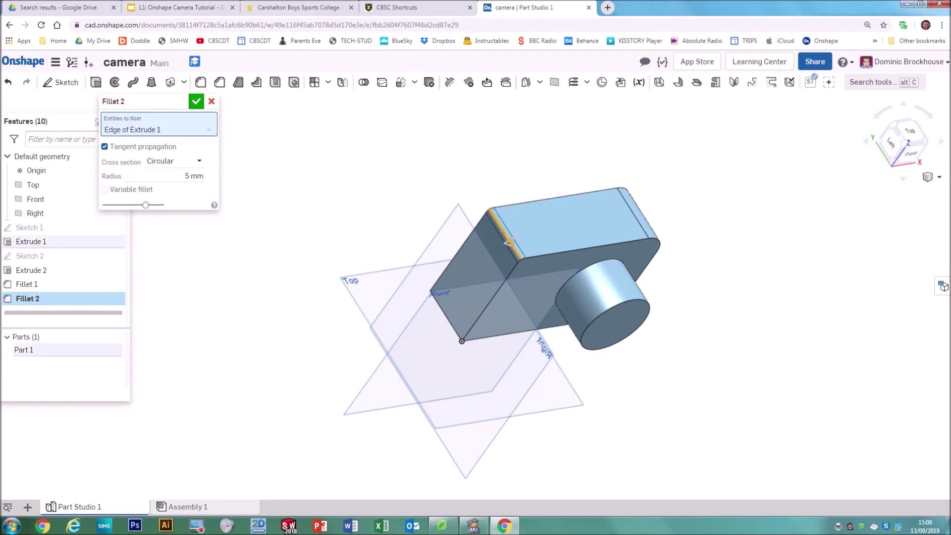
left_click(193, 176)
type("4")
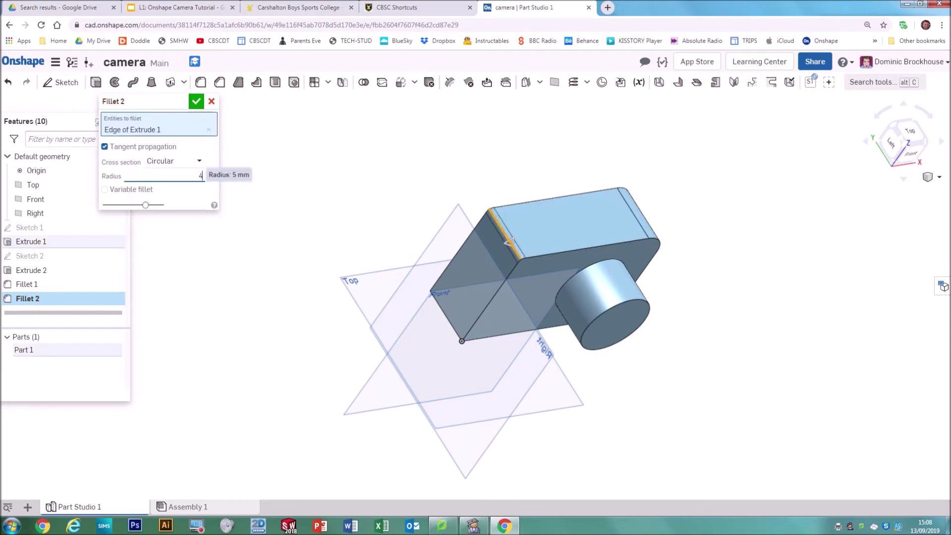
type("0")
key("Return")
right_click_drag(545, 297, 460, 267)
left_click(196, 101)
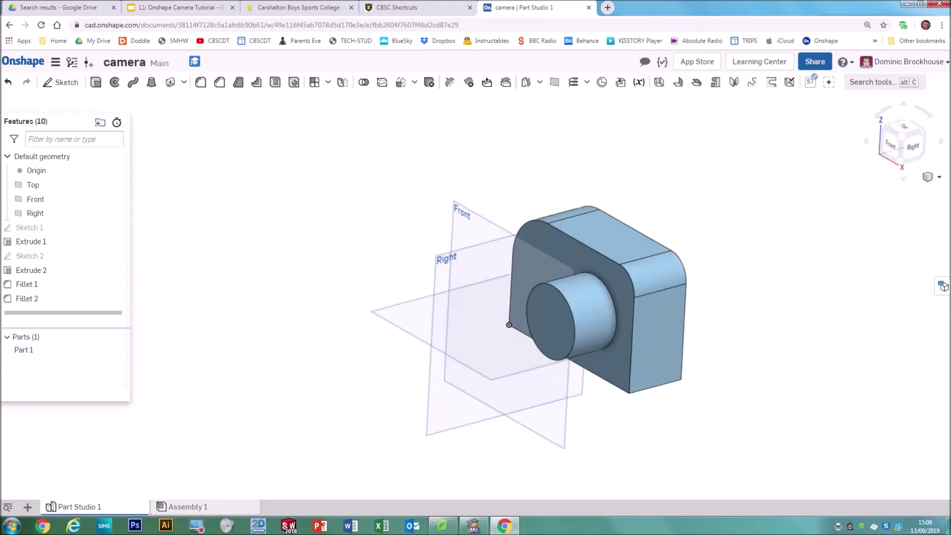
Fillet the block's back face edges and its two short bottom edges with a circular radius of 5 mm.
key("shift+f")
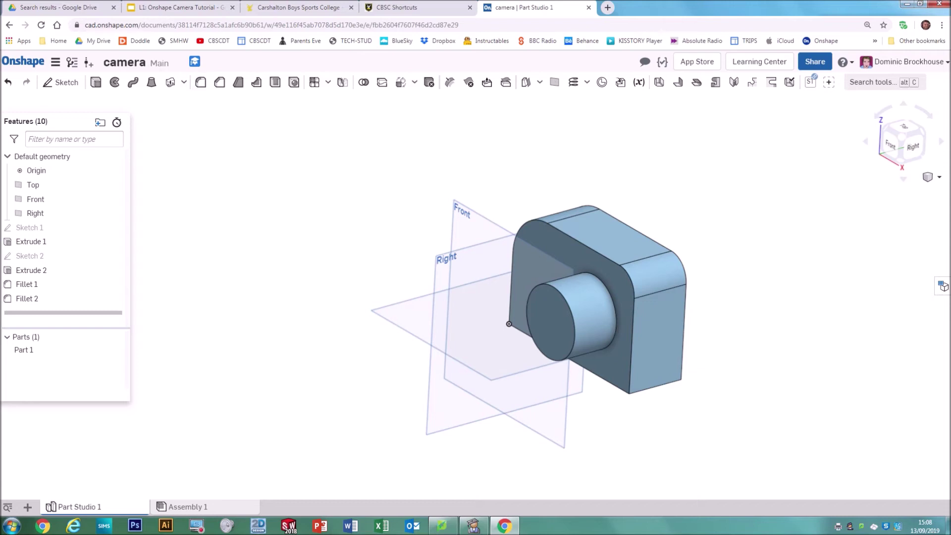
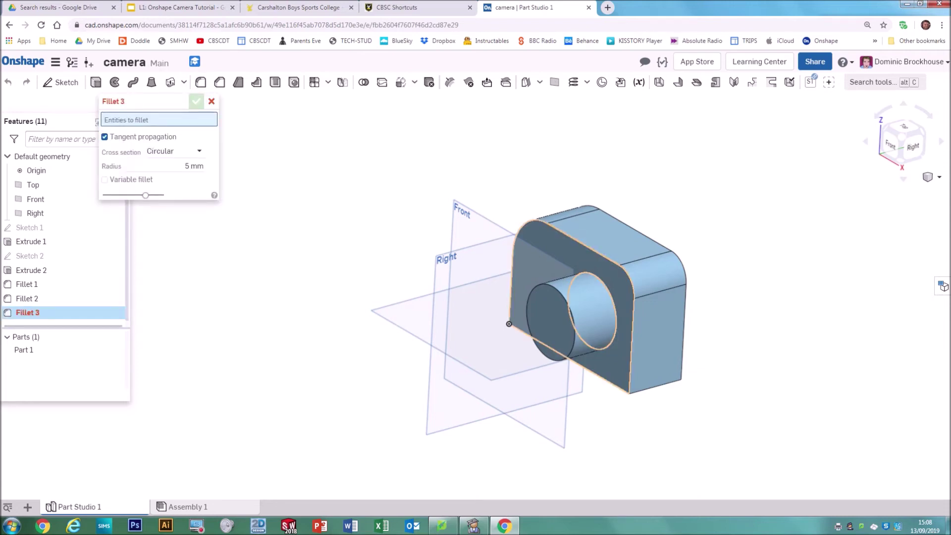
right_click_drag(509, 324, 569, 356)
left_click(713, 307)
left_click(612, 367)
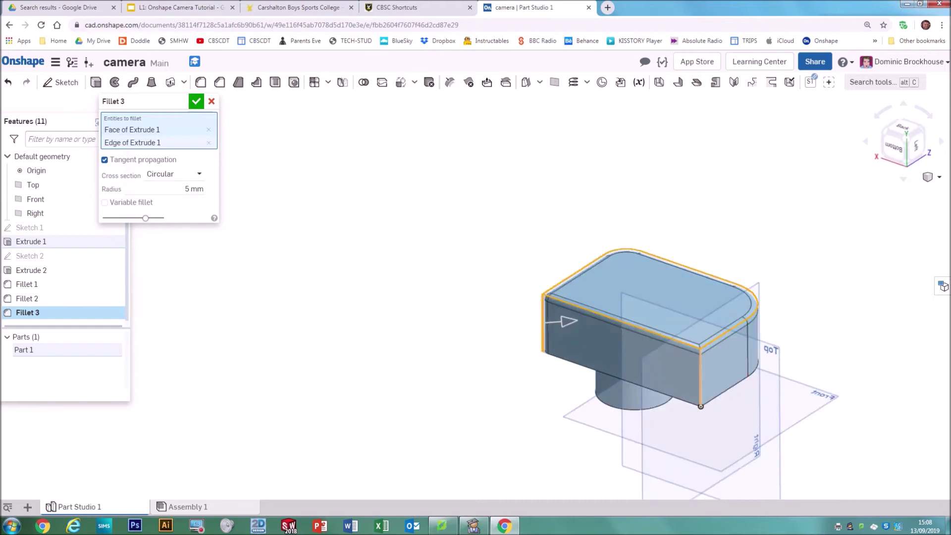
left_click(700, 406)
right_click_drag(701, 406, 560, 368)
left_click(196, 101)
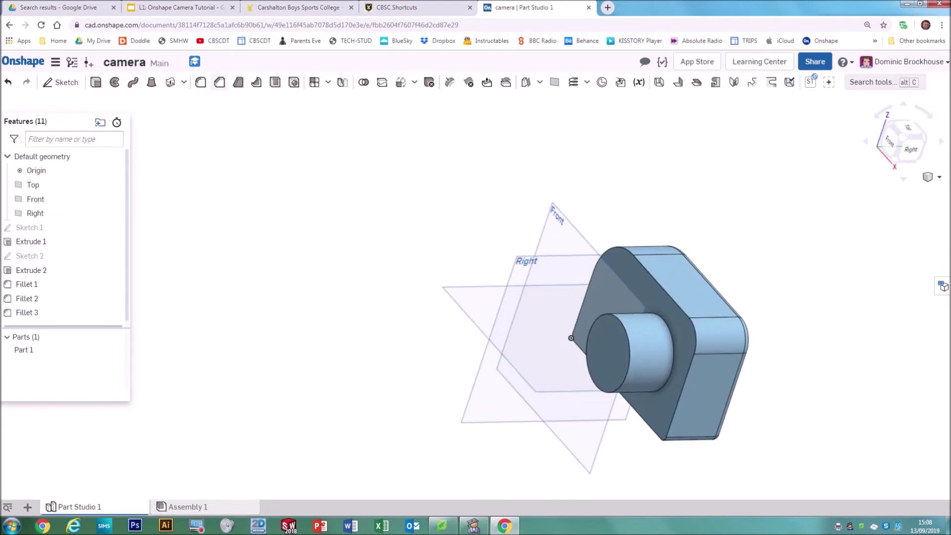
Chamfer the outer edge of the block's front face with an equal distance of 5 mm and tangent propagation.
left_click(219, 82)
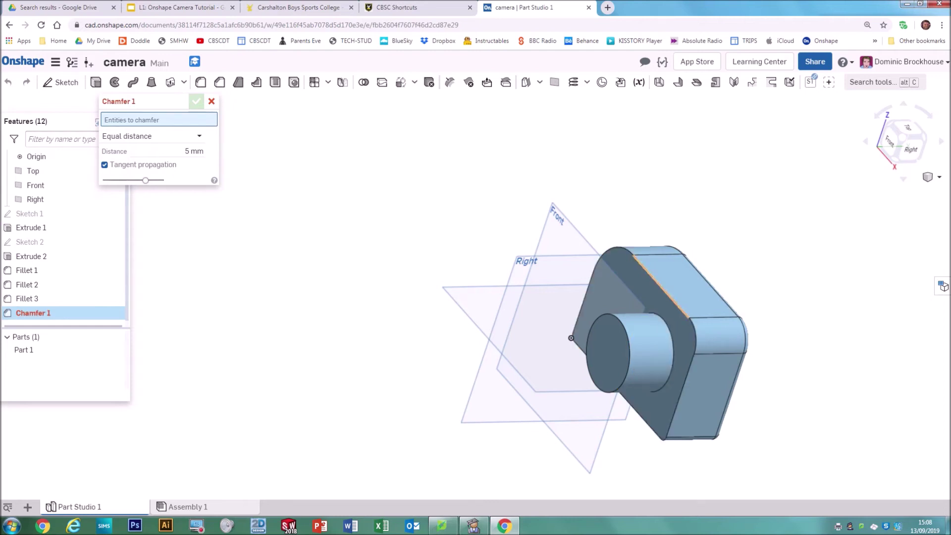
left_click(661, 286)
right_click_drag(661, 298, 701, 348)
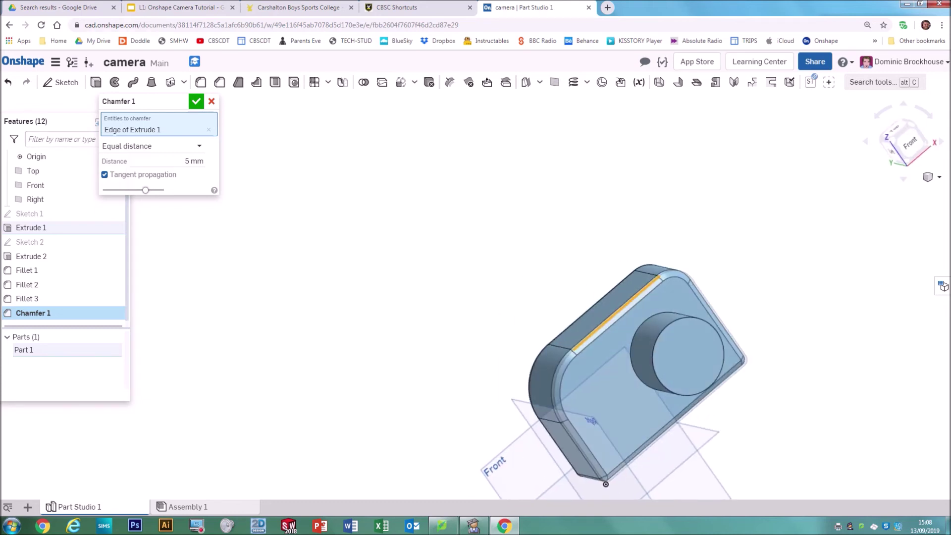
left_click(196, 101)
right_click_drag(701, 348, 659, 391)
right_click_drag(549, 403, 563, 454)
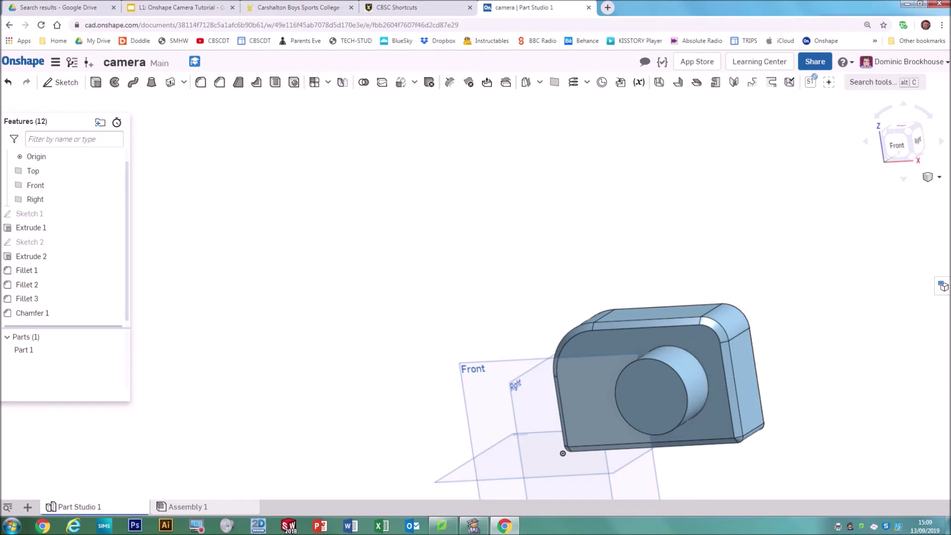
Start a sketch on the block's front face and view it normal to the sketch plane.
left_click(932, 177)
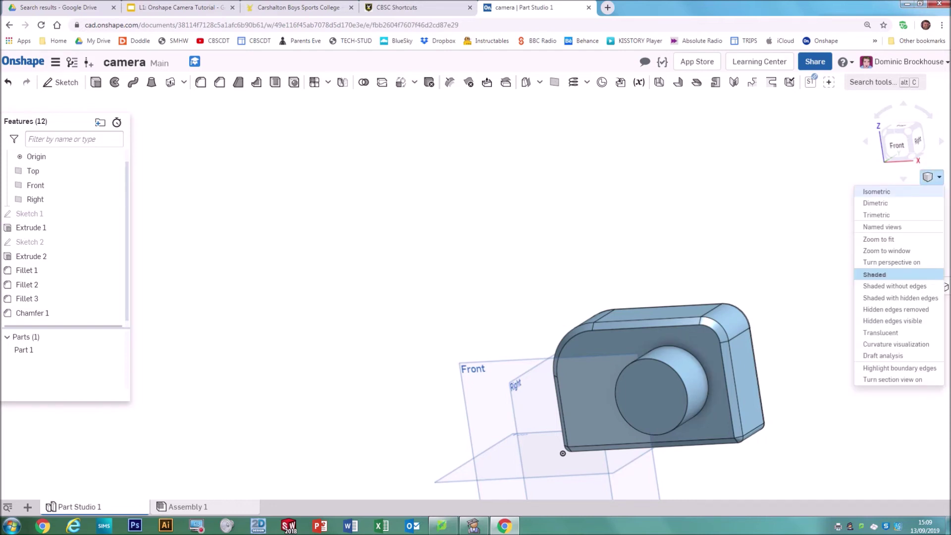
left_click(876, 191)
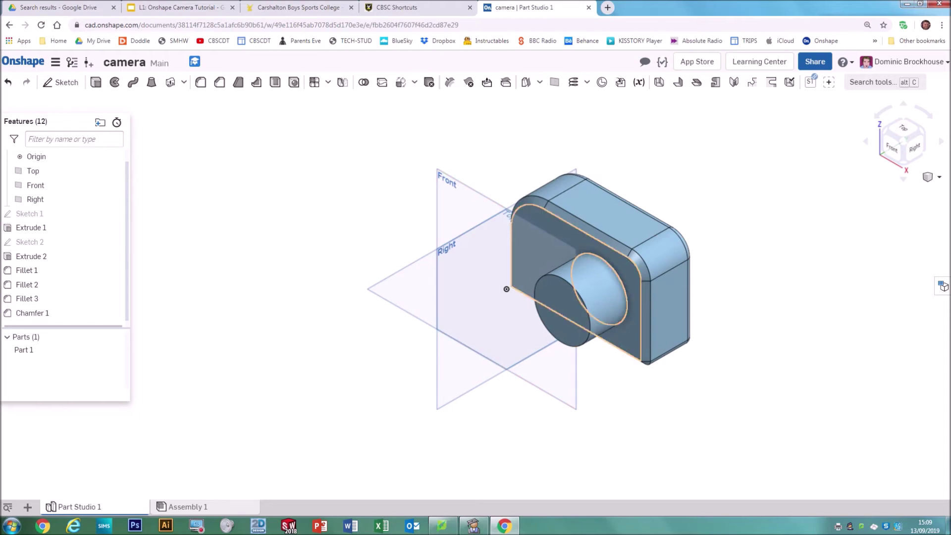
left_click(550, 243)
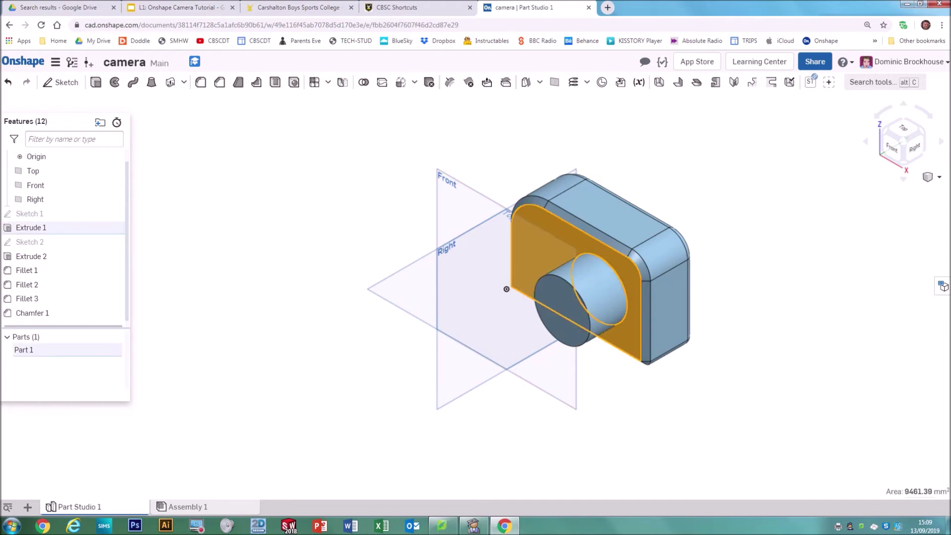
left_click(61, 82)
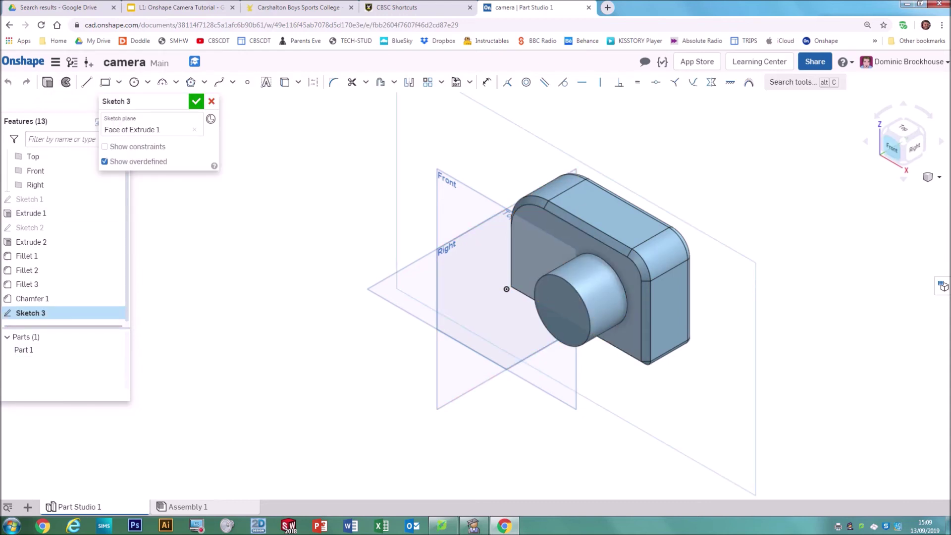
right_click(695, 170)
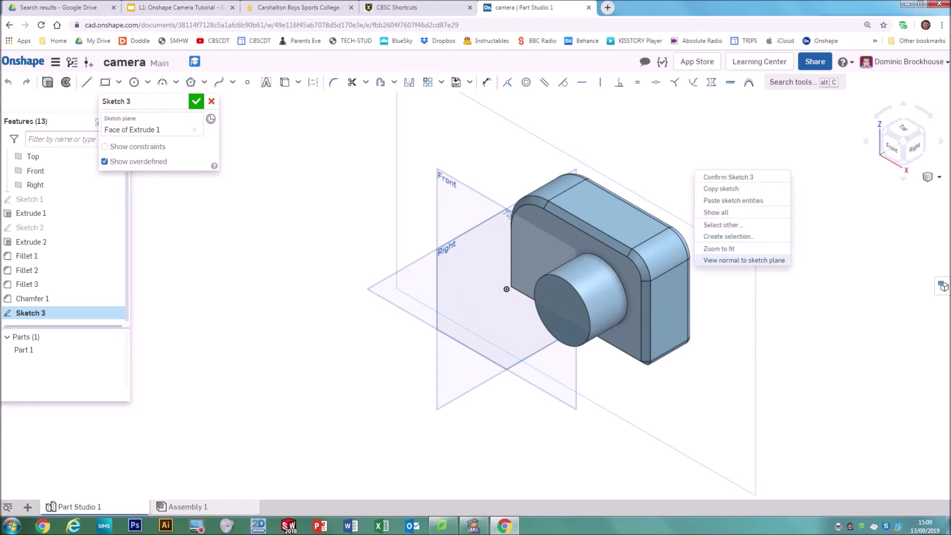
left_click(743, 260)
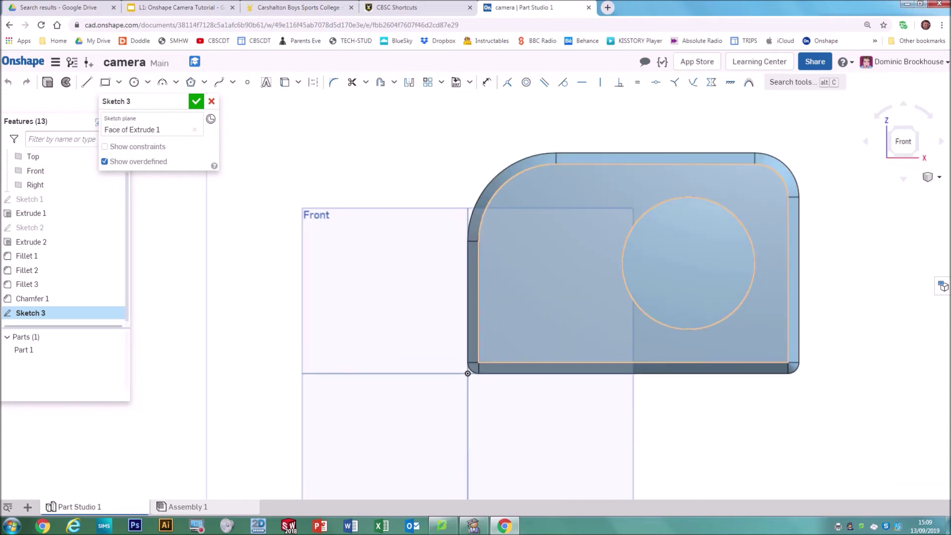
scroll(557, 302, "up", 3)
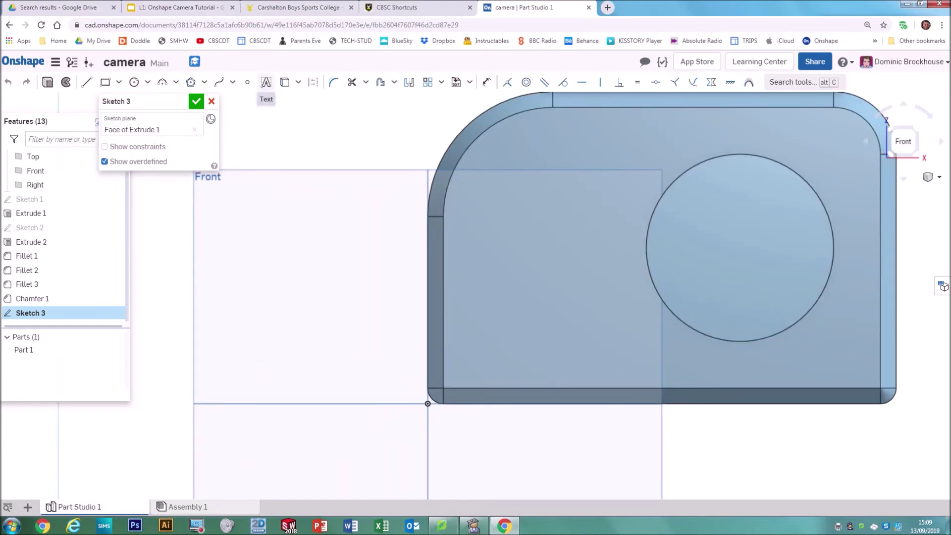
Add sketch text reading CBSC in the lower-left area of the front face, beside the lens cylinder.
left_click(266, 83)
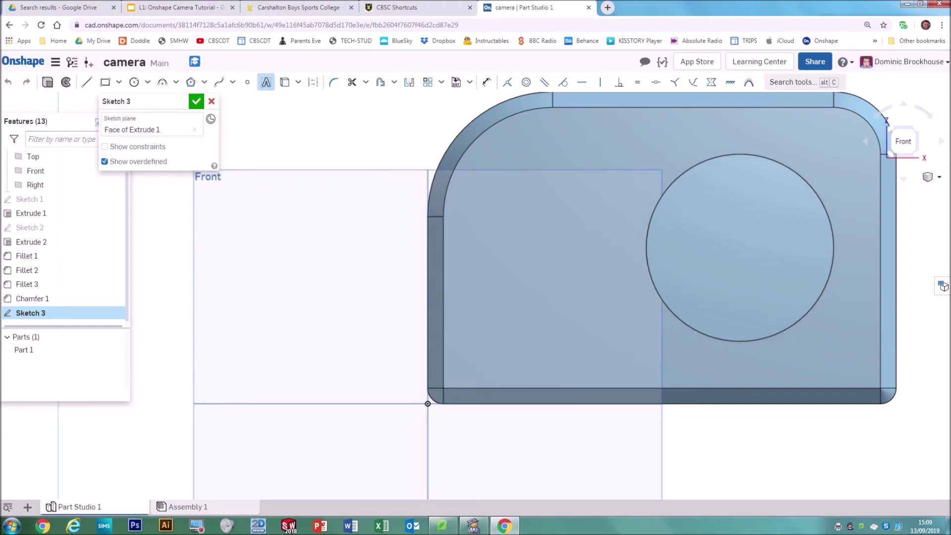
left_click_drag(471, 367, 595, 300)
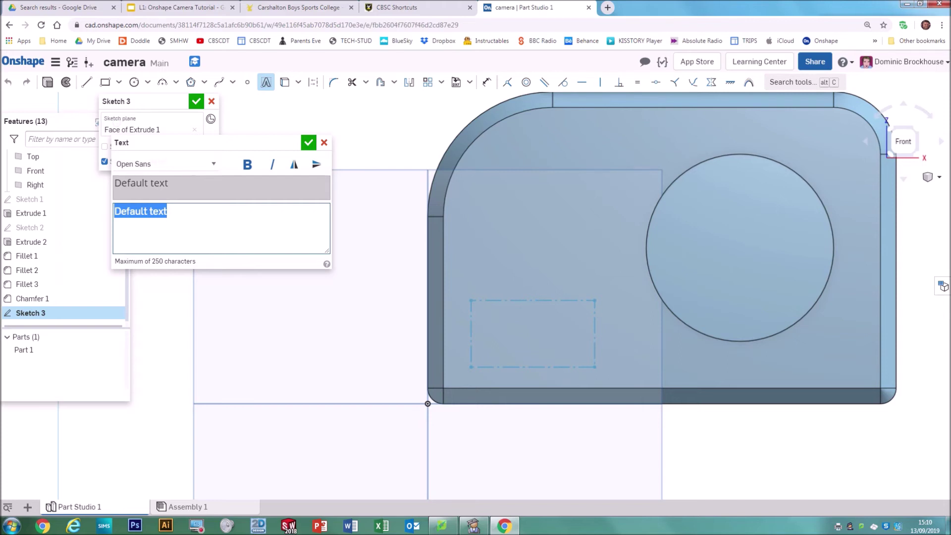
type("CBSC")
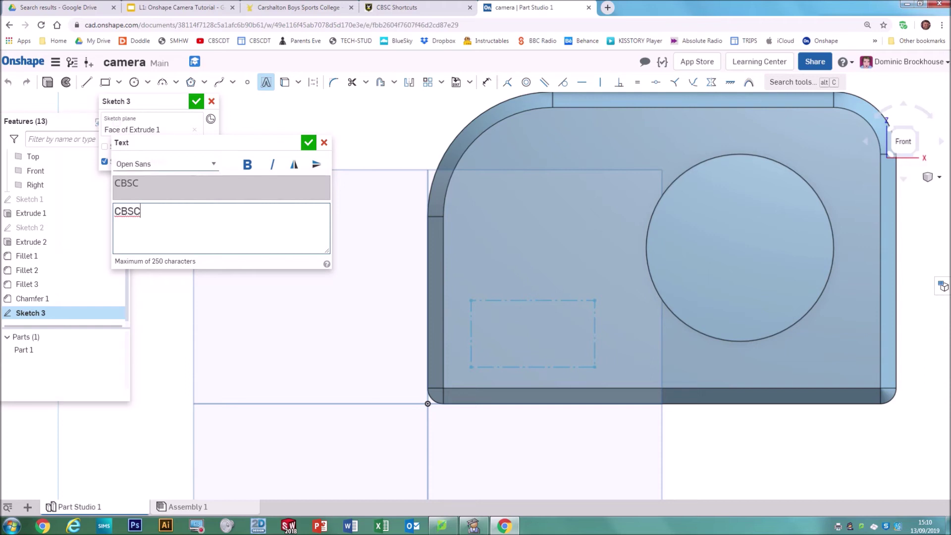
Try the Allerta Stencil font on the CBSC text and switch back to Open Sans.
left_click(166, 163)
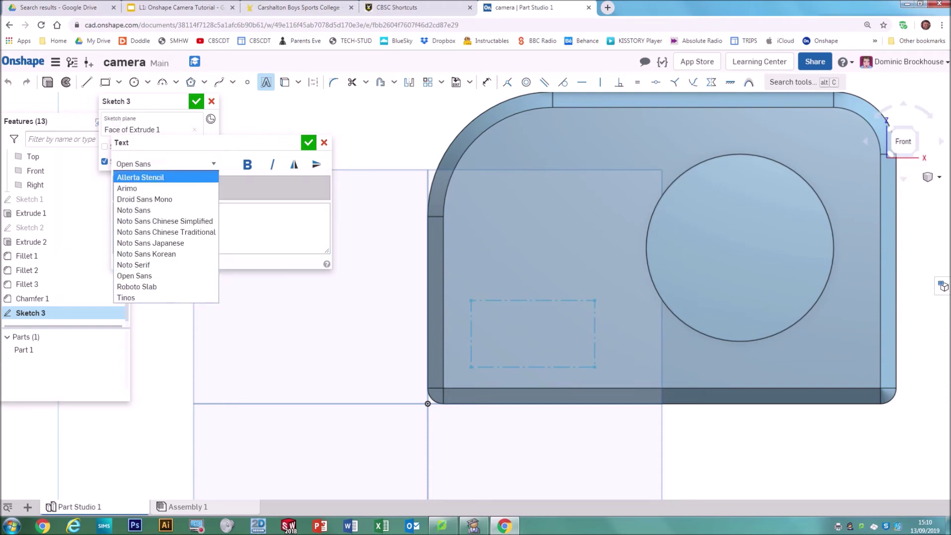
key("Return")
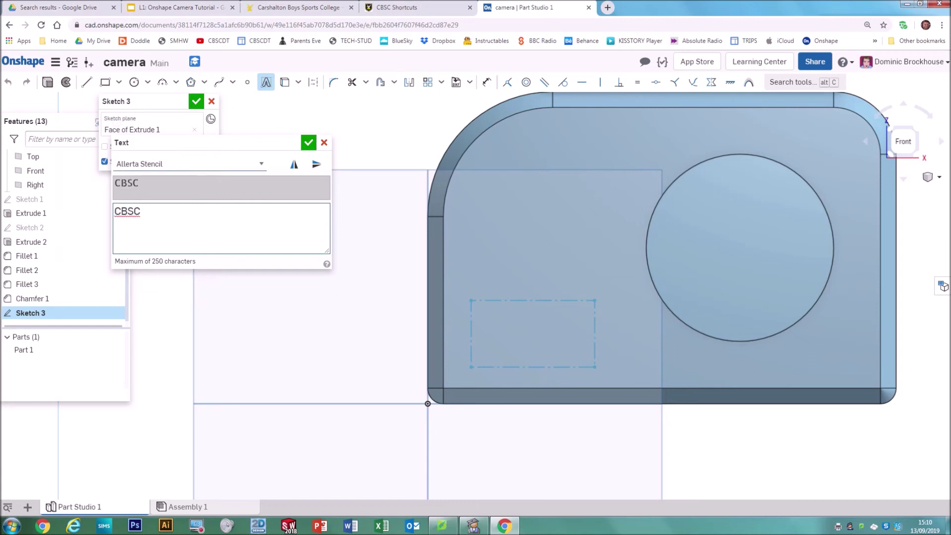
left_click(166, 163)
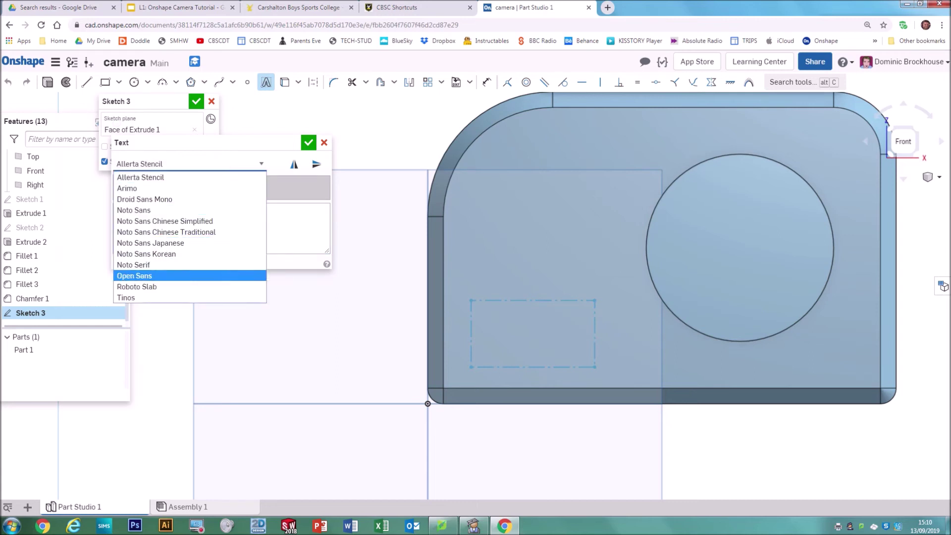
key("Return")
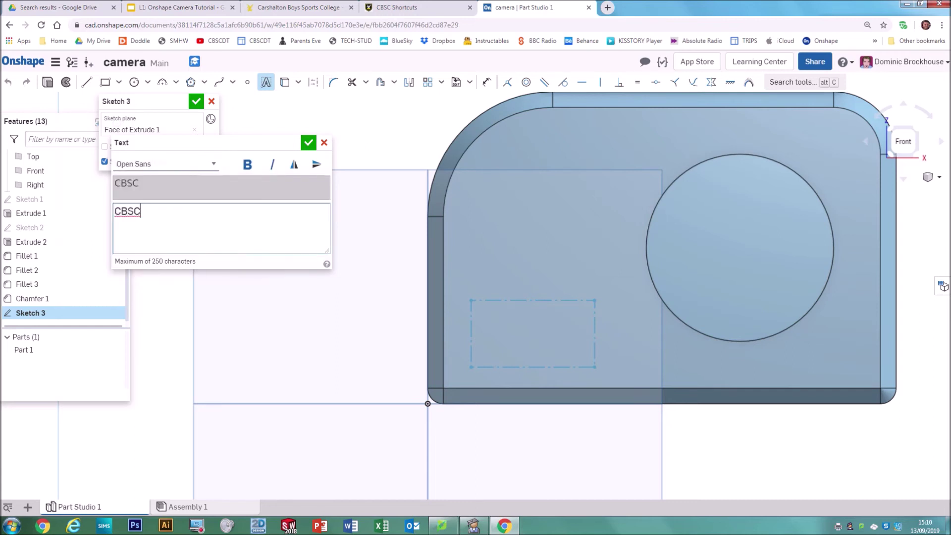
Make the CBSC text bold and italic and confirm the text settings.
left_click(247, 164)
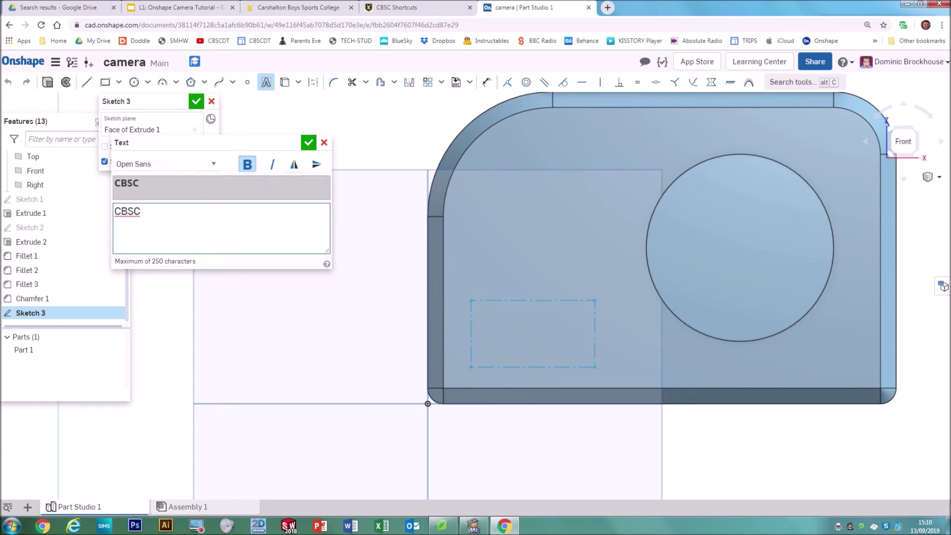
left_click(272, 164)
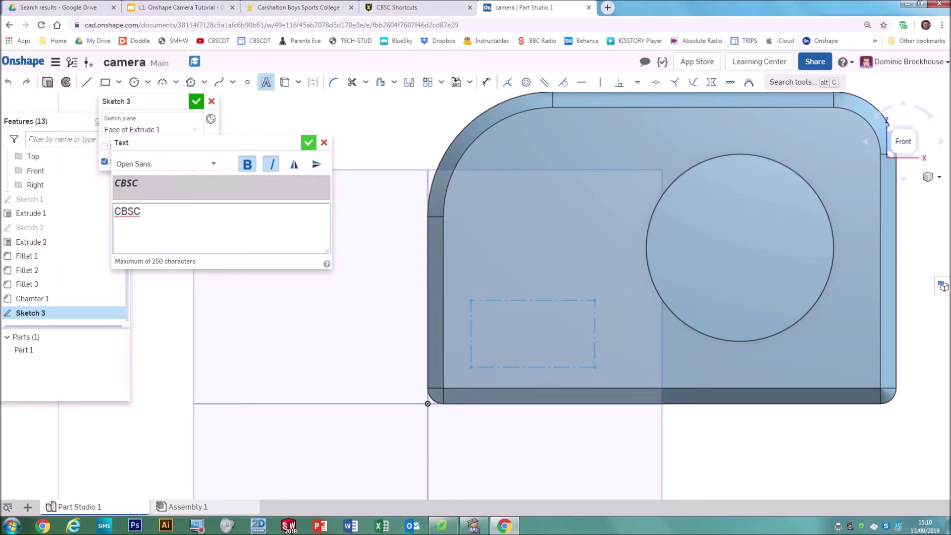
left_click(309, 142)
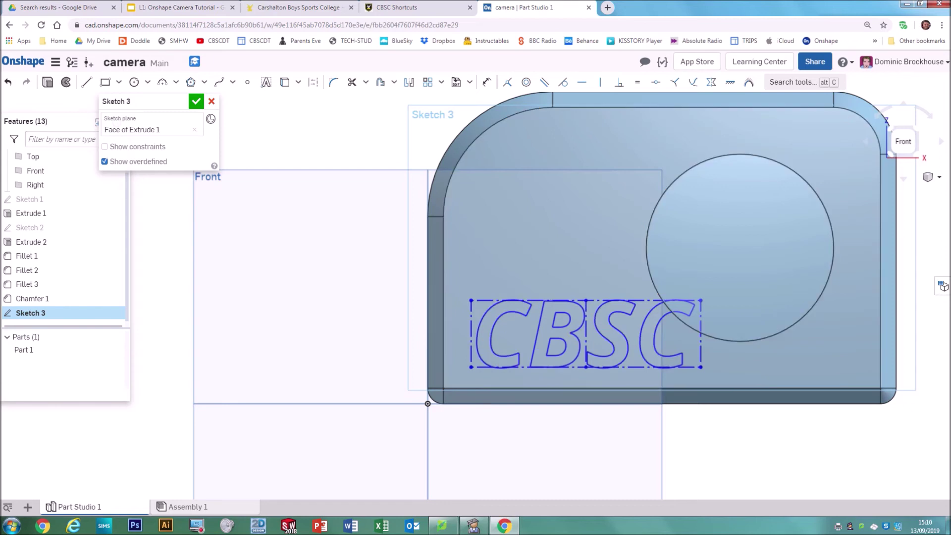
Dimension the width of the CBSC text frame as 50 mm.
left_click(487, 83)
left_click(535, 300)
left_click(550, 250)
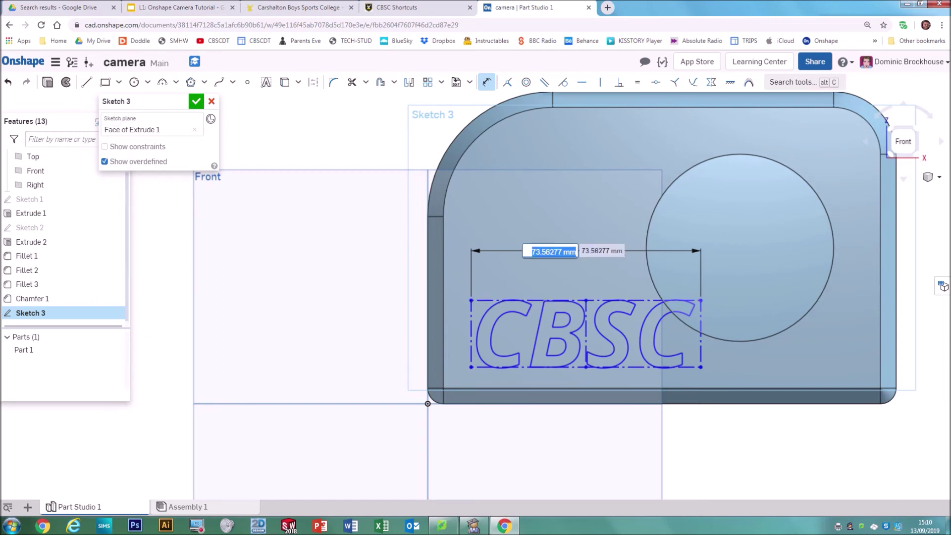
type("50")
key("Return")
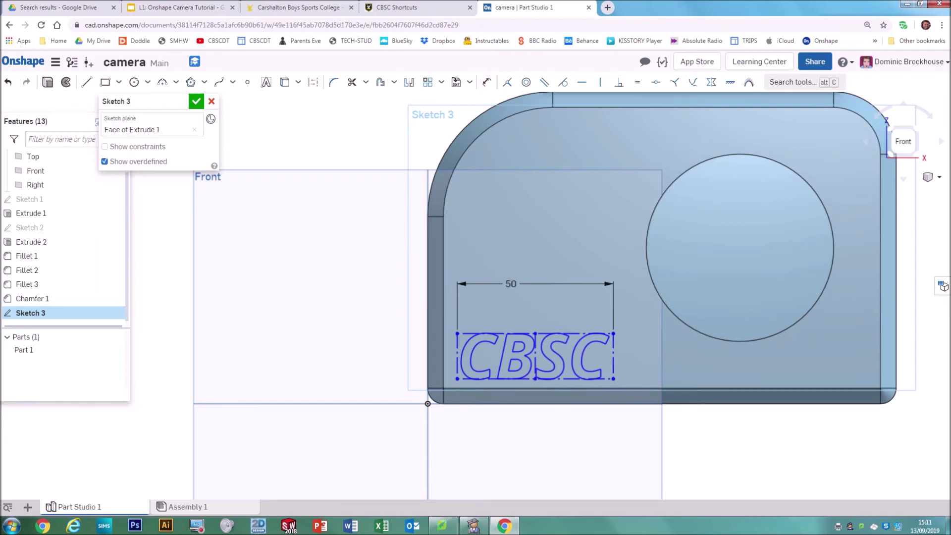
Move the CBSC text slightly inward from the front face's lower-left corner and finish the sketch, returning to an isometric view.
left_click_drag(457, 379, 468, 356)
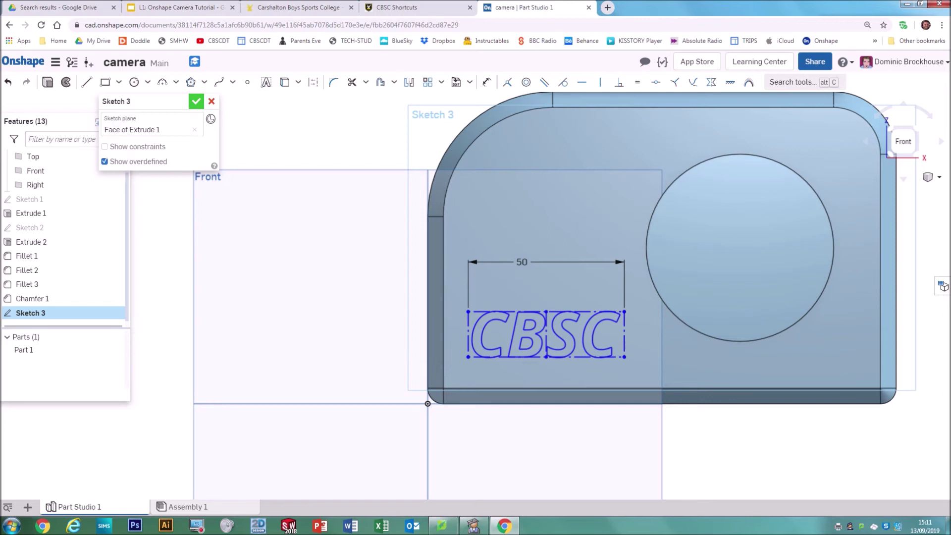
left_click(196, 101)
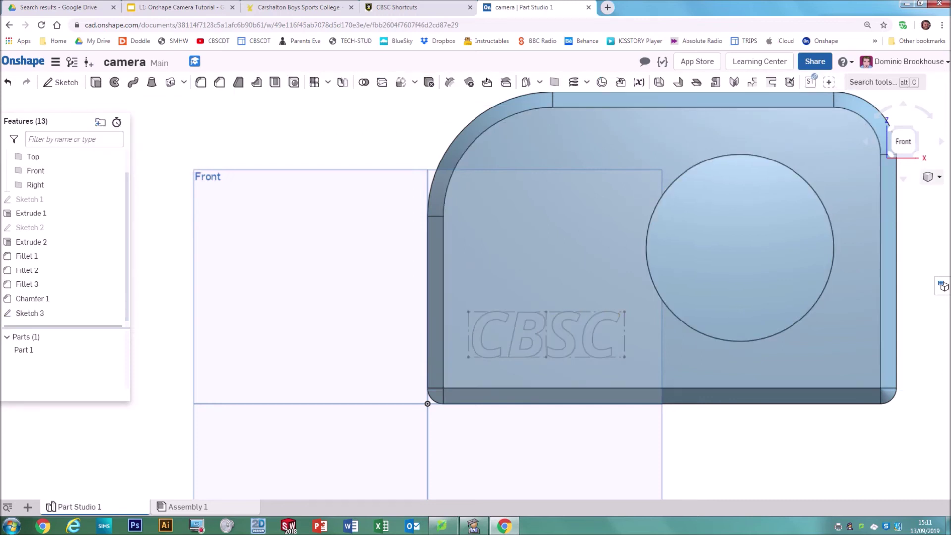
left_click(939, 177)
left_click(892, 189)
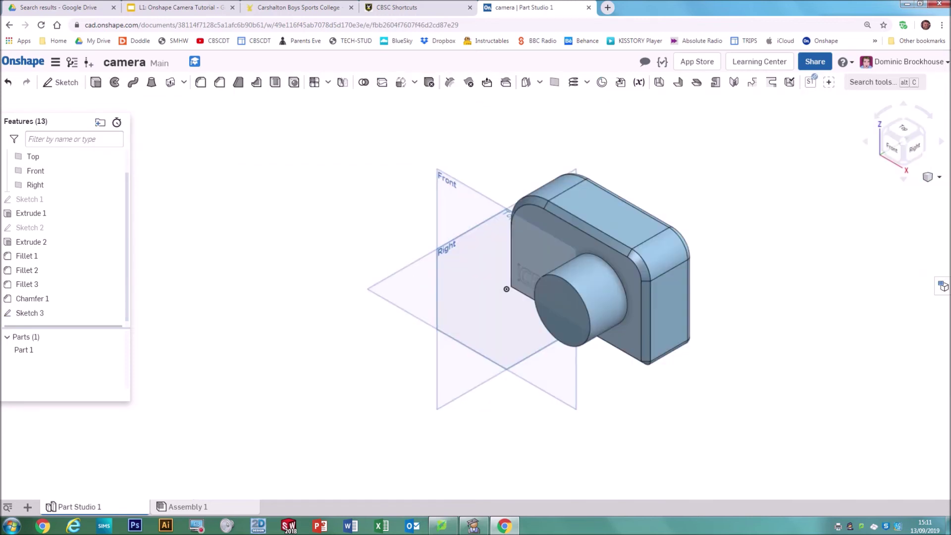
scroll(482, 257, "up", 3)
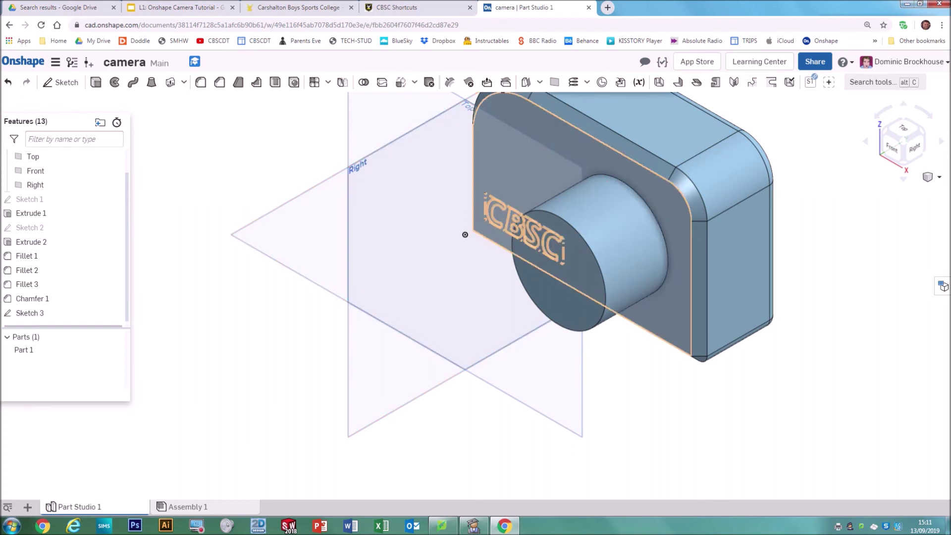
Set up an extrude of the CBSC text sketch that removes material from the front face, with a depth of 2 mm.
key("shift+e")
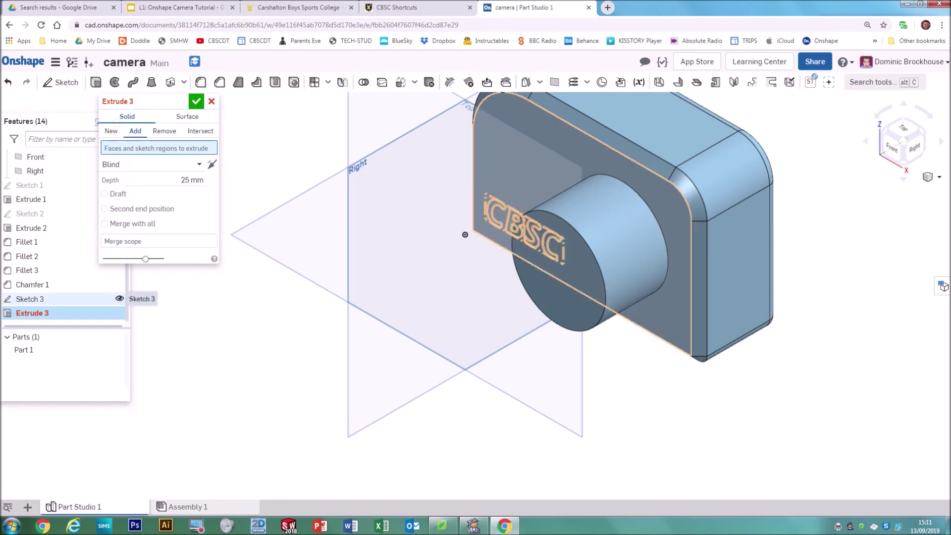
right_click_drag(465, 234, 368, 249)
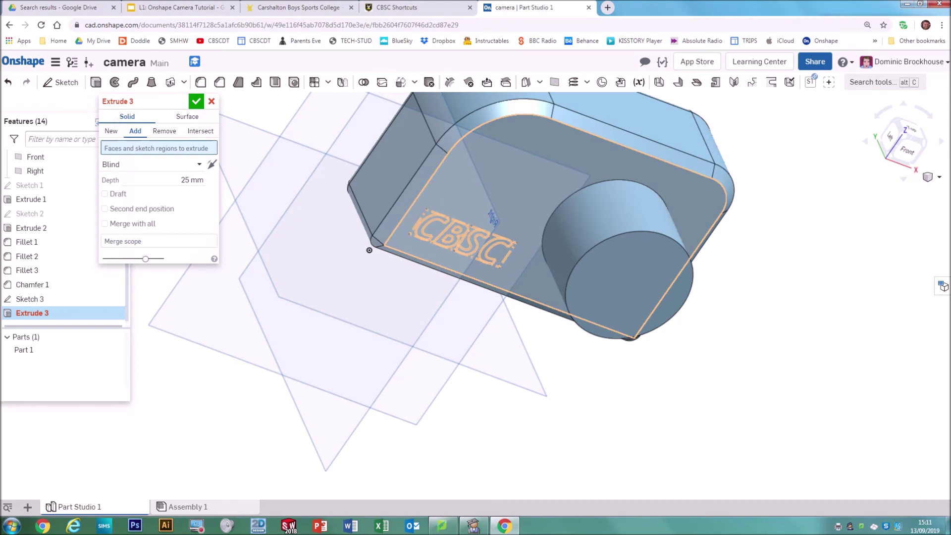
mouse_move(369, 250)
right_mouse_down()
mouse_move(388, 261)
mouse_move(396, 300)
mouse_move(406, 273)
right_mouse_up()
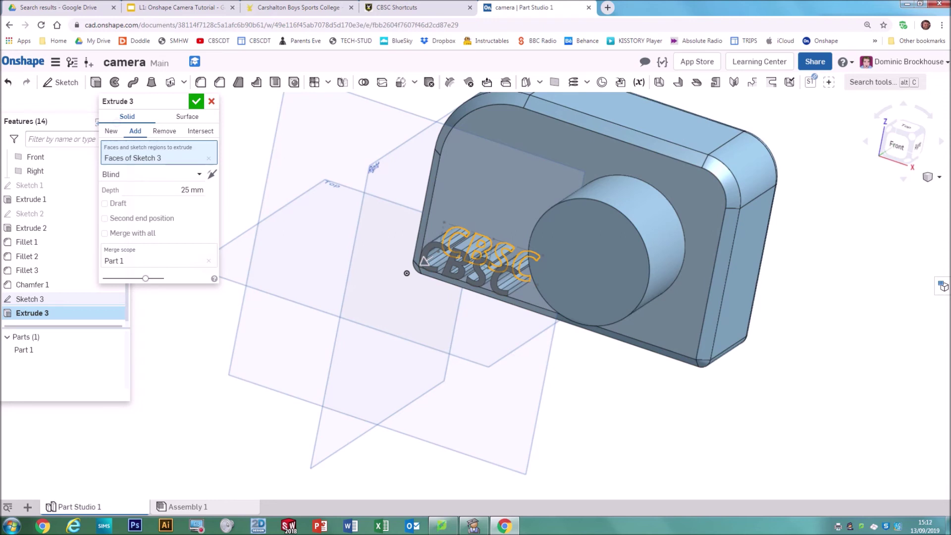
left_click(164, 130)
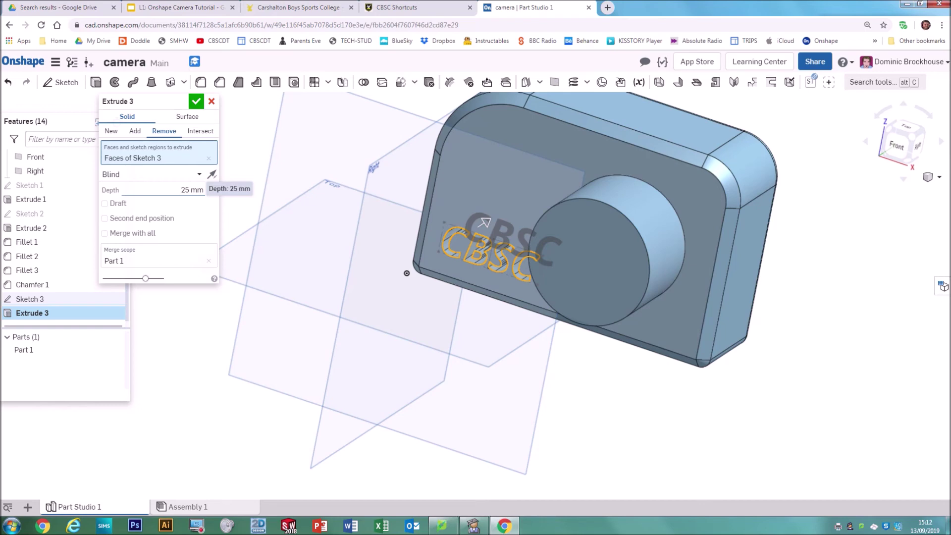
left_click(193, 190)
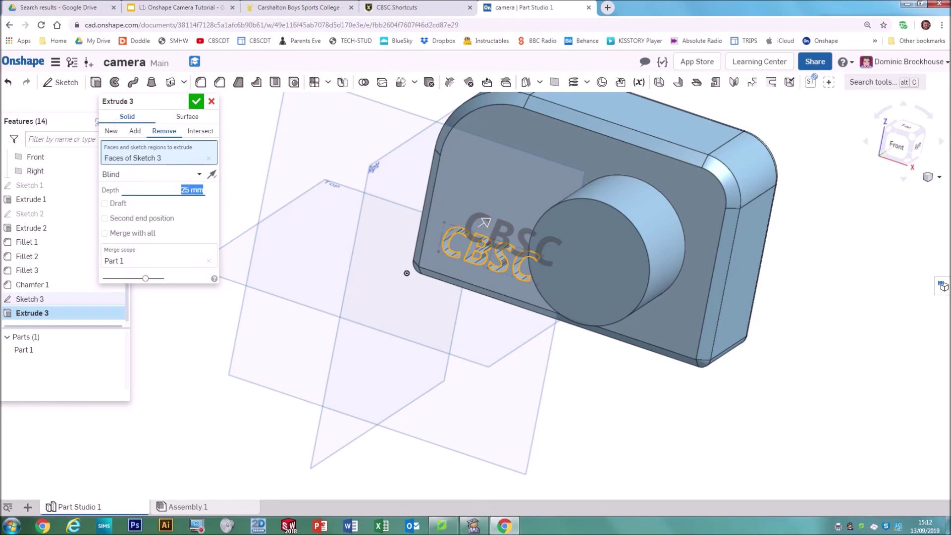
type("2")
key("Return")
Try cut depths of 0.5 mm and 1.5 mm for the CBSC text.
right_click_drag(495, 297, 466, 259)
scroll(427, 159, "up", 8)
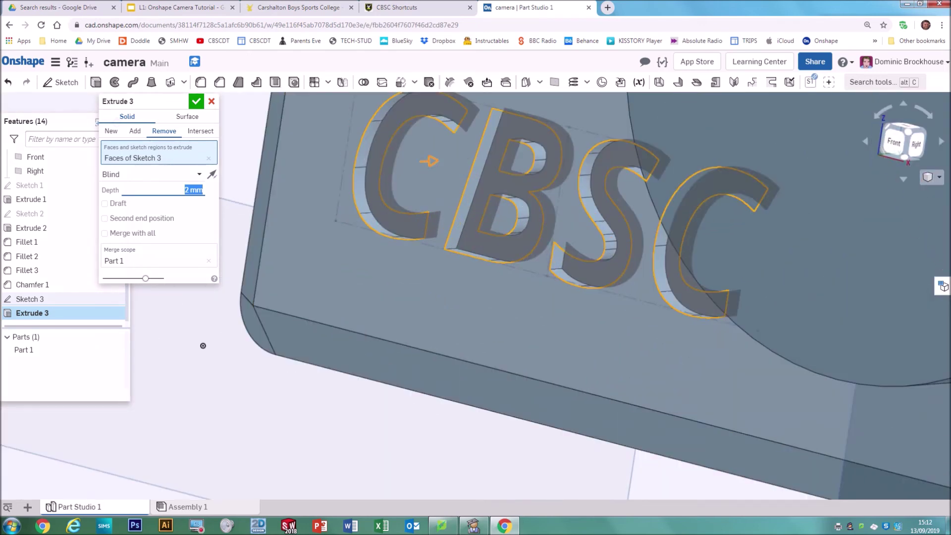
type("0.5")
key("Return")
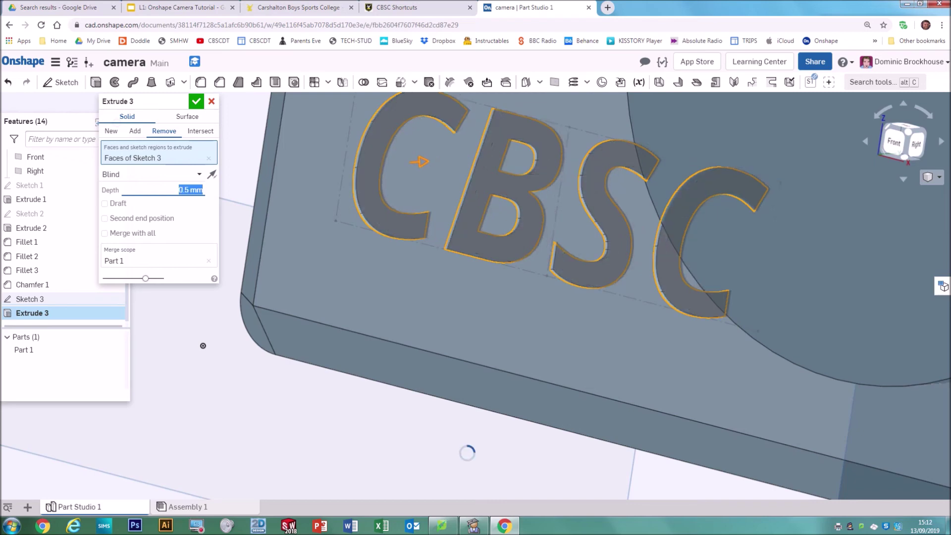
type("1.5")
key("Return")
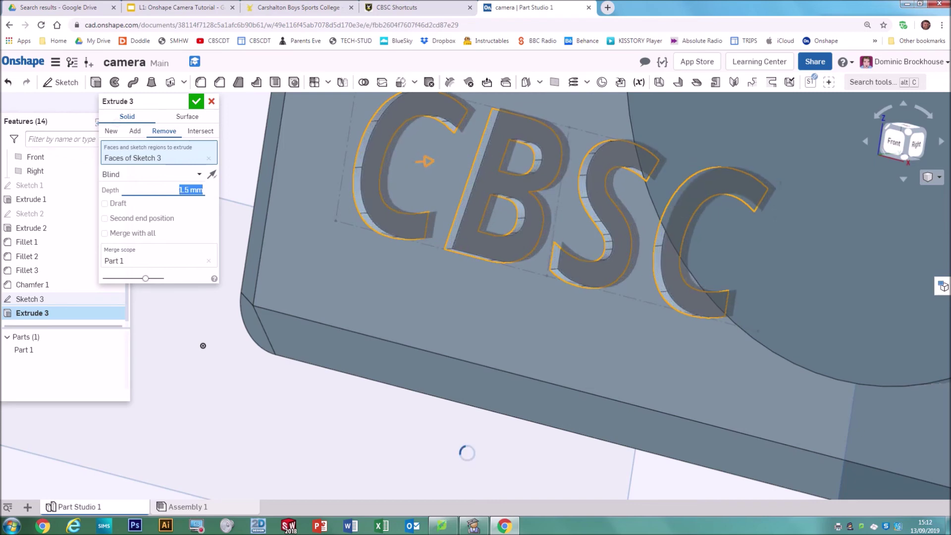
Set the CBSC text cut depth to 2 mm and confirm the extrude.
type("2")
key("Return")
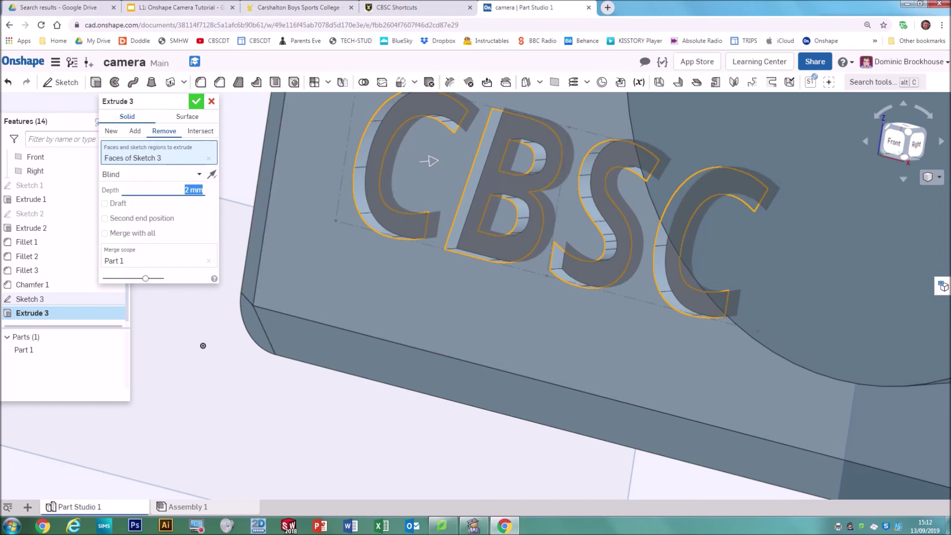
key("Return")
Start a sketch on the flat top face of the camera body and view it normal to the sketch plane.
scroll(222, 304, "down", 3)
right_click_drag(163, 317, 198, 423)
scroll(198, 424, "down", 3)
right_click_drag(143, 363, 216, 407)
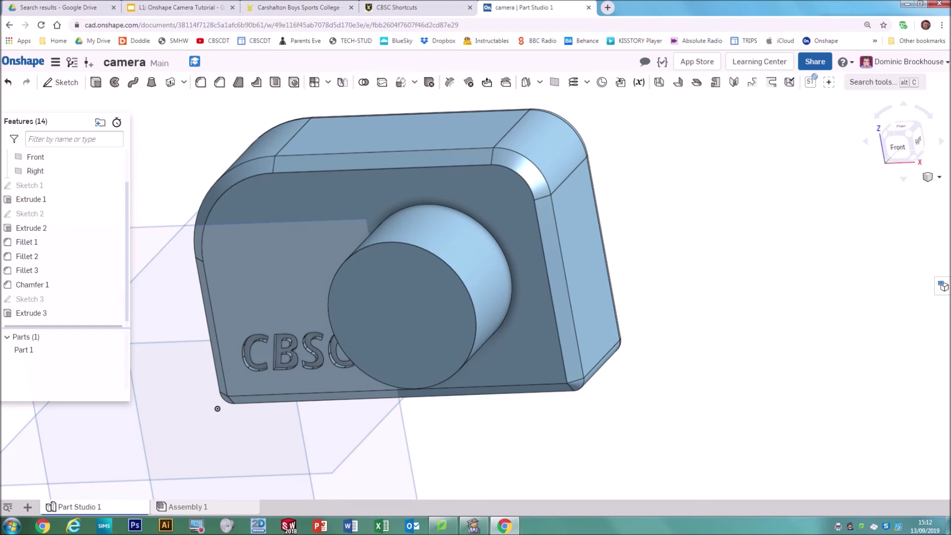
right_click_drag(218, 408, 225, 359)
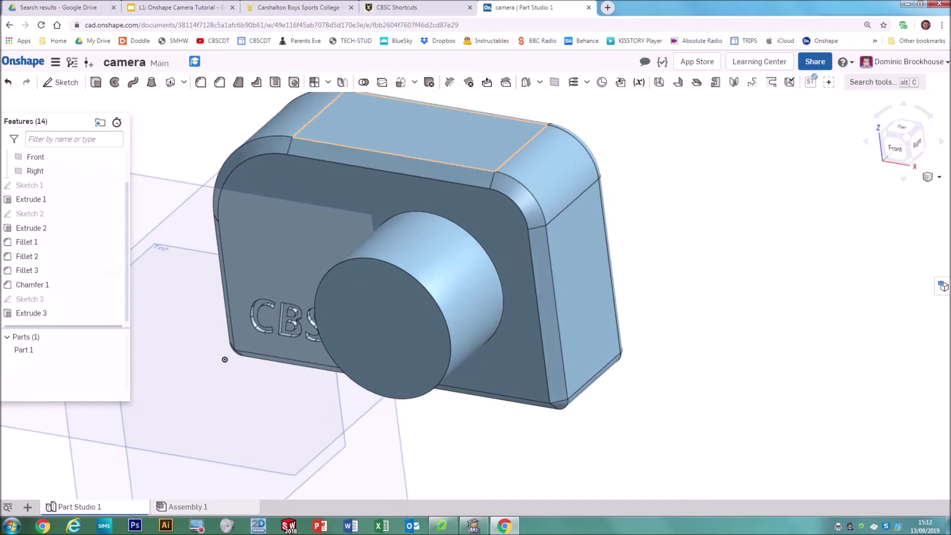
left_click(420, 131)
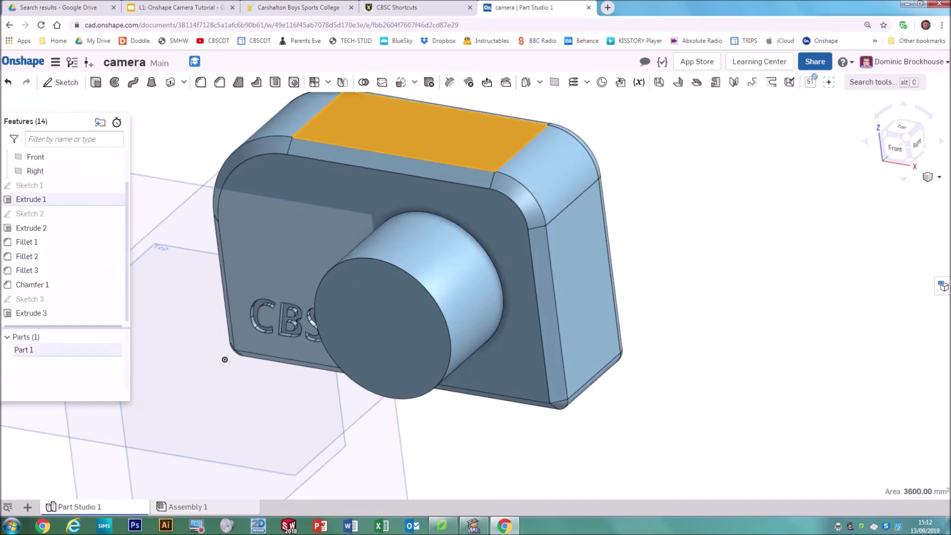
left_click(61, 82)
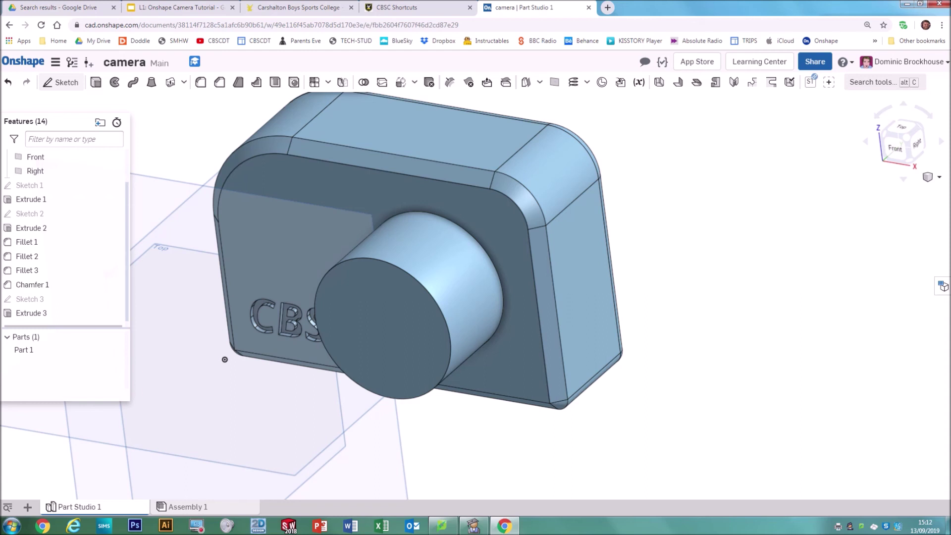
key("shift+s")
right_click(706, 195)
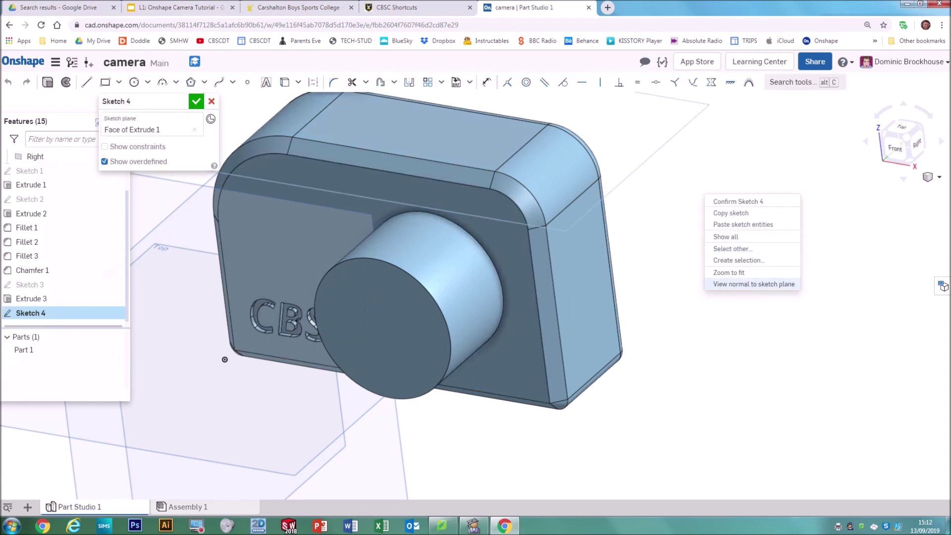
left_click(754, 284)
Draw a 20 mm diameter circle near the right end of the top face and dimension its centre 25 mm from the body's back edge.
left_click(134, 82)
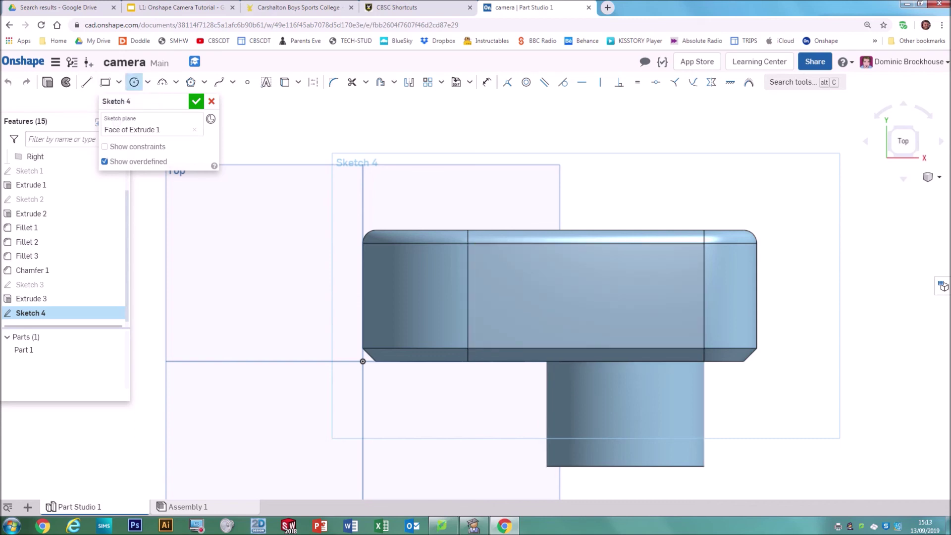
left_click(693, 305)
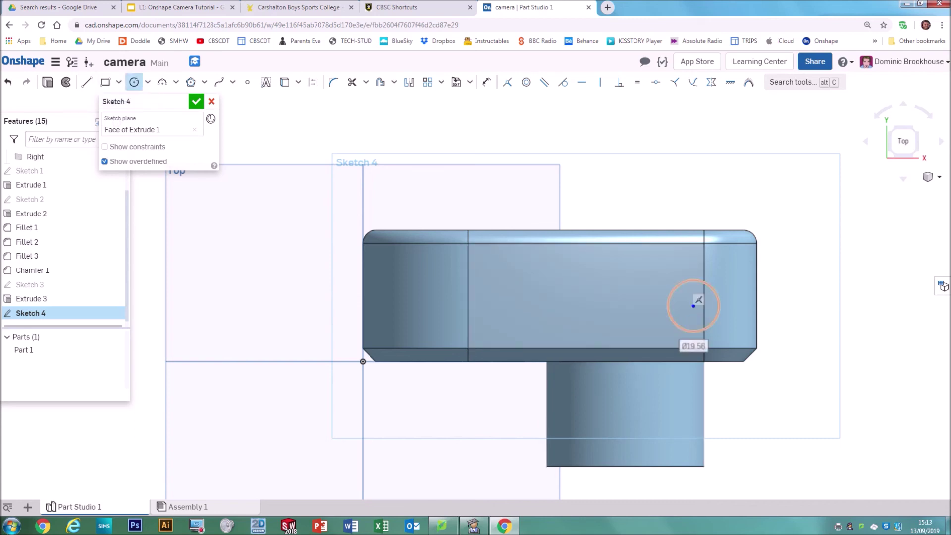
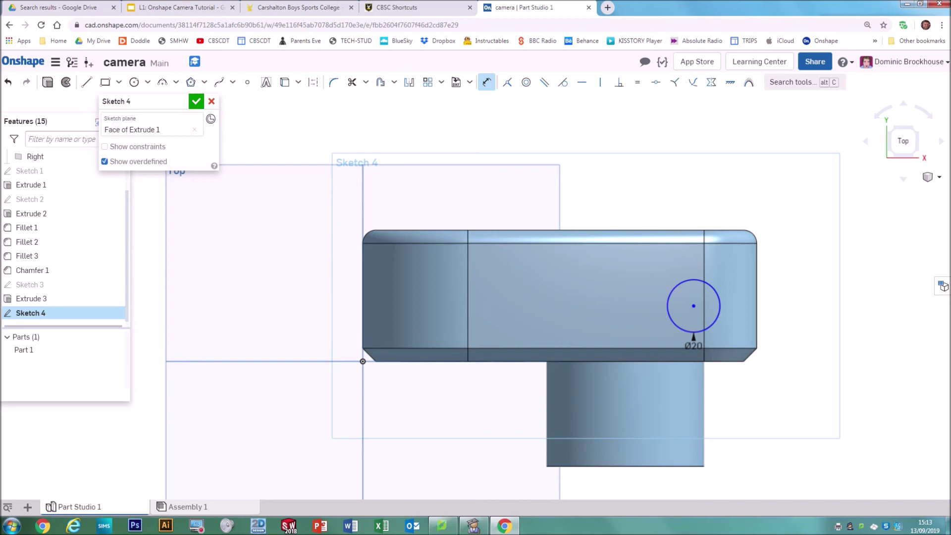
left_click(586, 230)
left_click(806, 277)
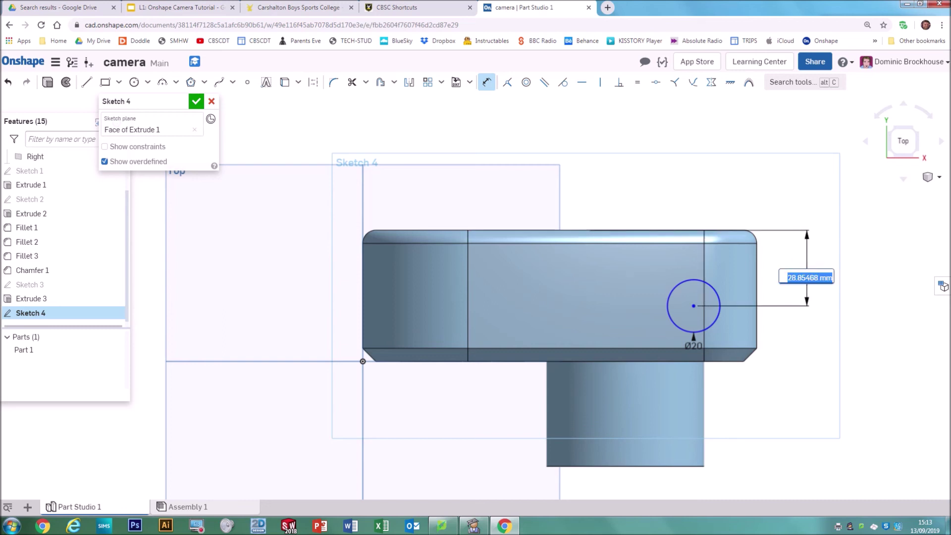
type("25")
key("Return")
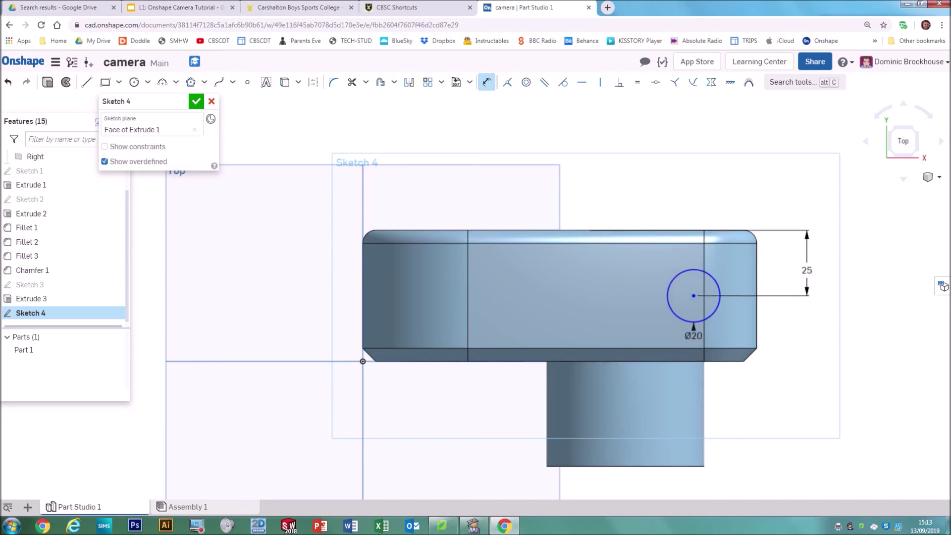
Move the circle's centre onto the right boundary line of the flat top face and delete the conflicting constraint.
key("Escape")
mouse_move(693, 296)
left_mouse_down()
mouse_move(679, 297)
mouse_move(720, 309)
left_mouse_up()
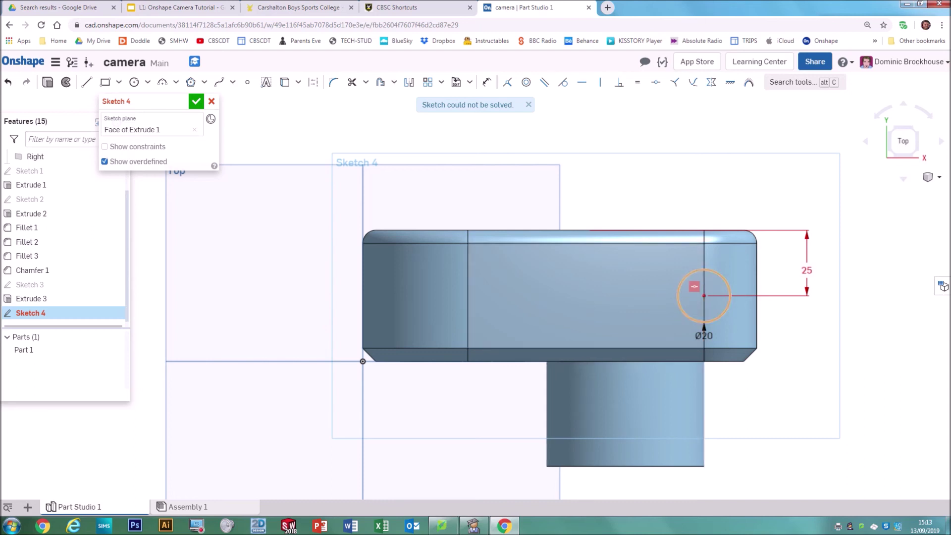
key("Delete")
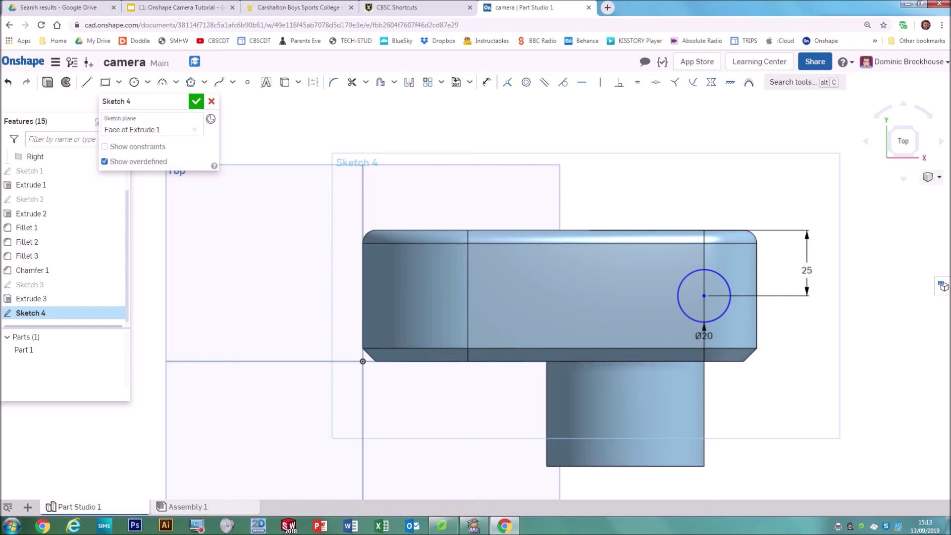
Return to the isometric view and finish the circle sketch.
left_click(932, 177)
left_click(876, 191)
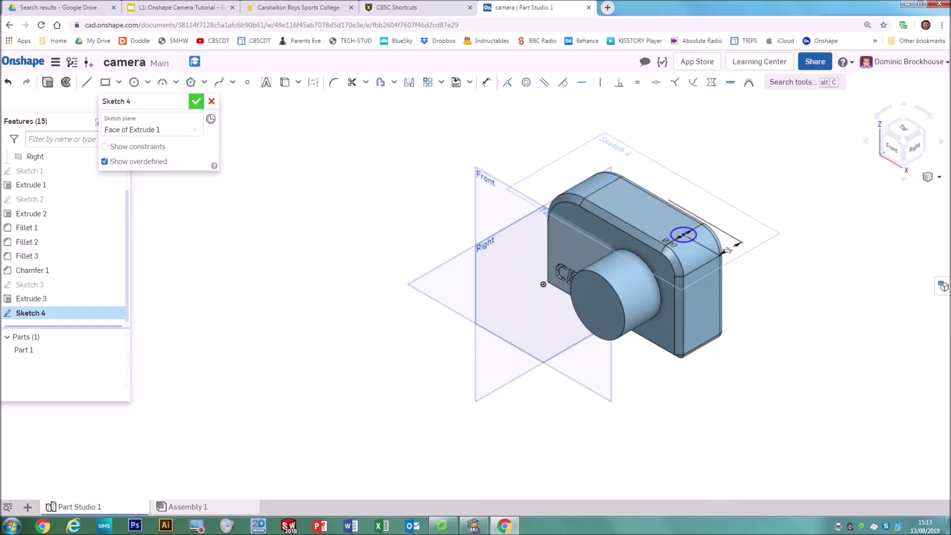
left_click(196, 101)
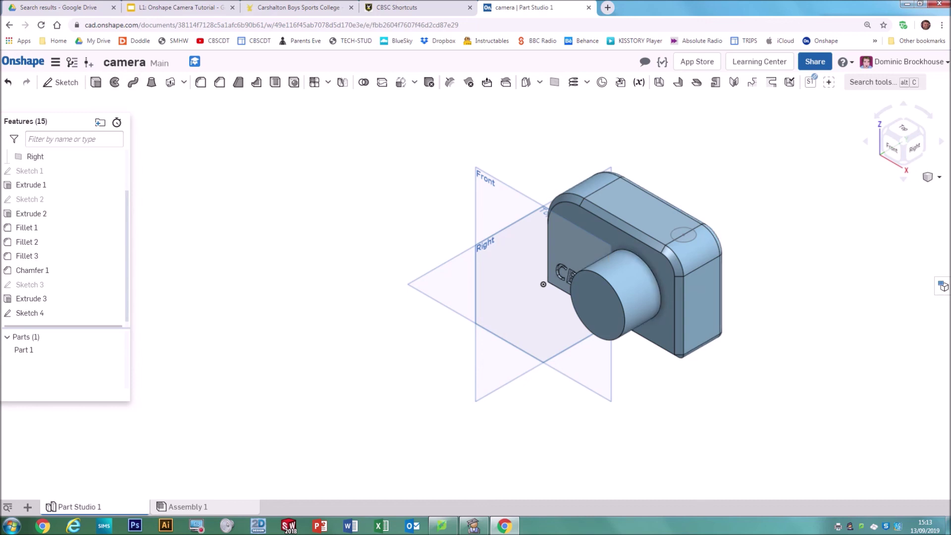
Extrude both halves of the circle as a symmetric 10 mm addition to the body, forming the shutter button.
left_click(96, 82)
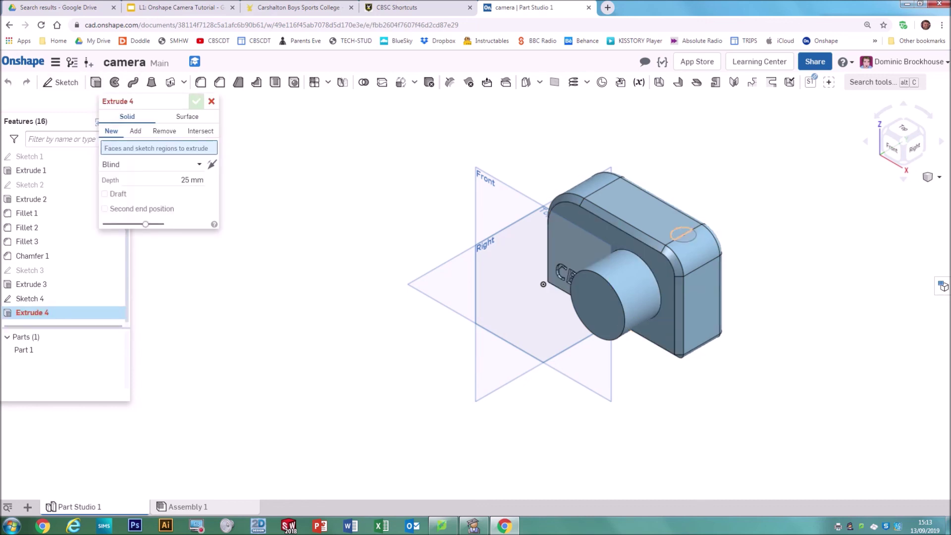
left_click(679, 232)
left_click(686, 237)
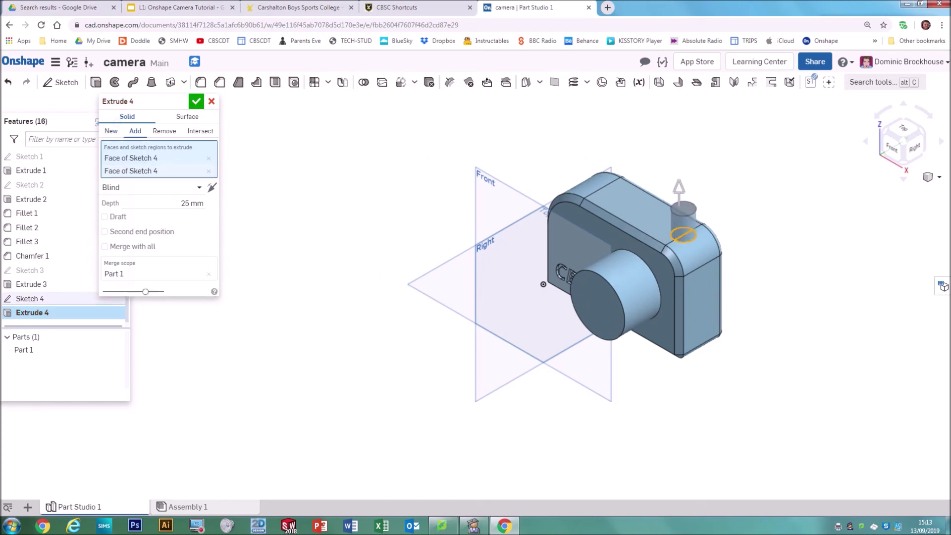
scroll(726, 227, "up", 4)
right_click_drag(376, 317, 436, 263)
mouse_move(348, 391)
right_mouse_down()
mouse_move(326, 388)
mouse_move(337, 388)
right_mouse_up()
scroll(694, 182, "up", 4)
mouse_move(695, 181)
right_mouse_down()
mouse_move(710, 169)
mouse_move(682, 181)
right_mouse_up()
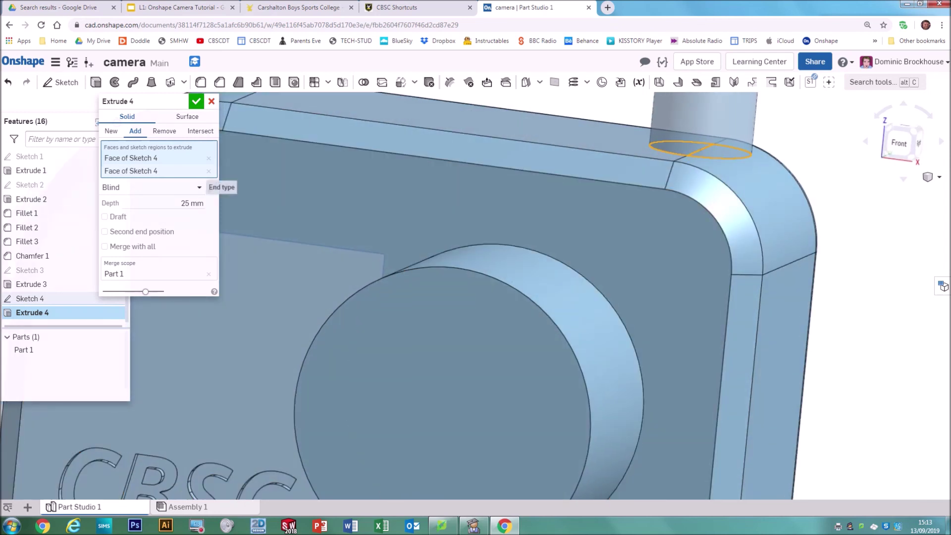
left_click(199, 187)
left_click(123, 218)
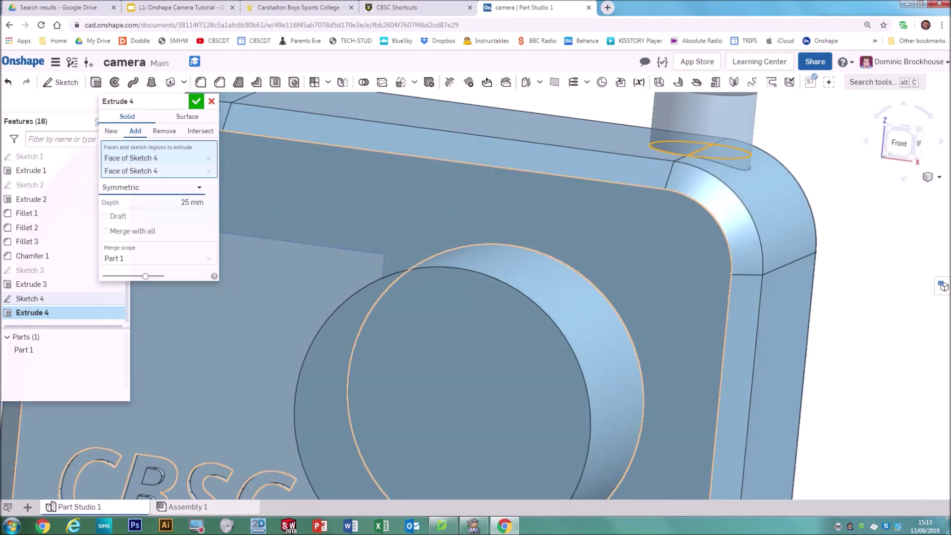
scroll(231, 440, "down", 5)
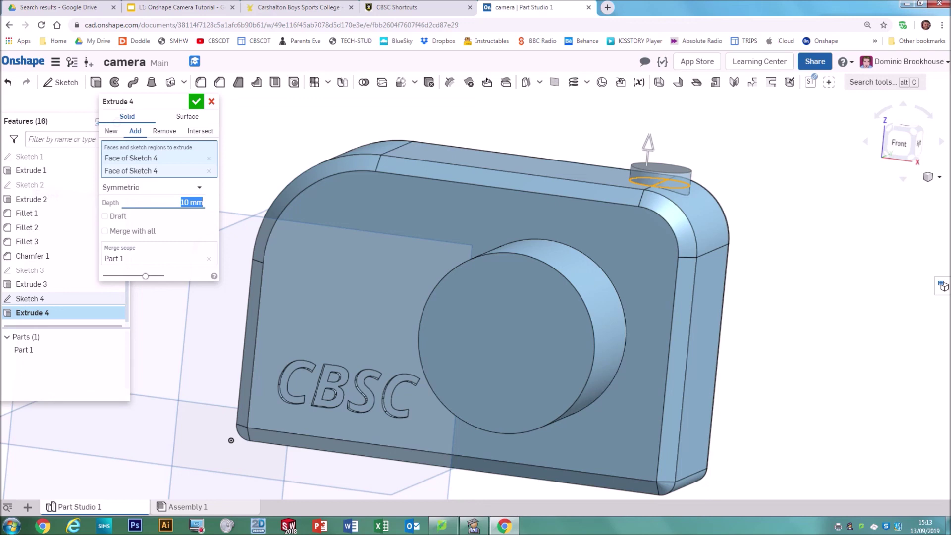
key("Return")
Start a sketch on the back face of the camera body and view it normal to the sketch plane.
right_click_drag(229, 441, 732, 357)
scroll(716, 325, "down", 2)
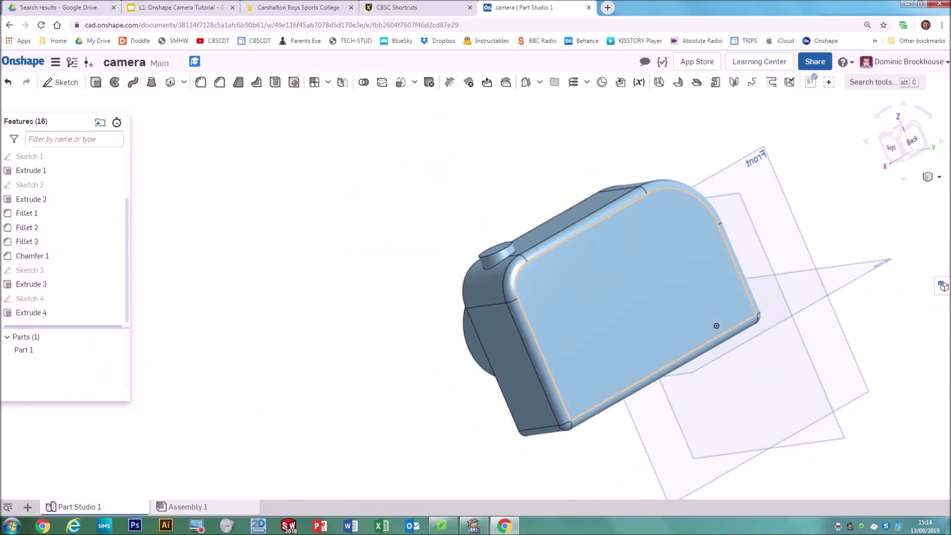
left_click(716, 325)
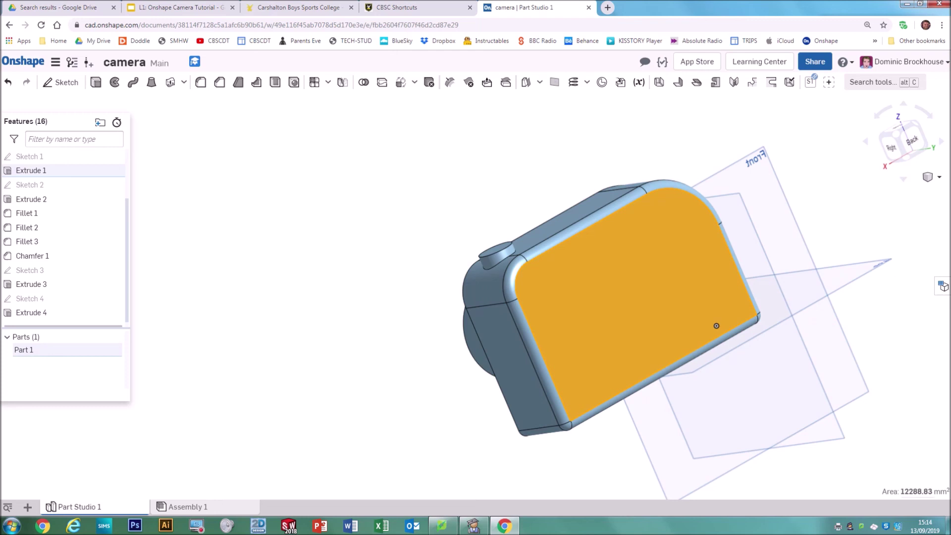
key("shift+s")
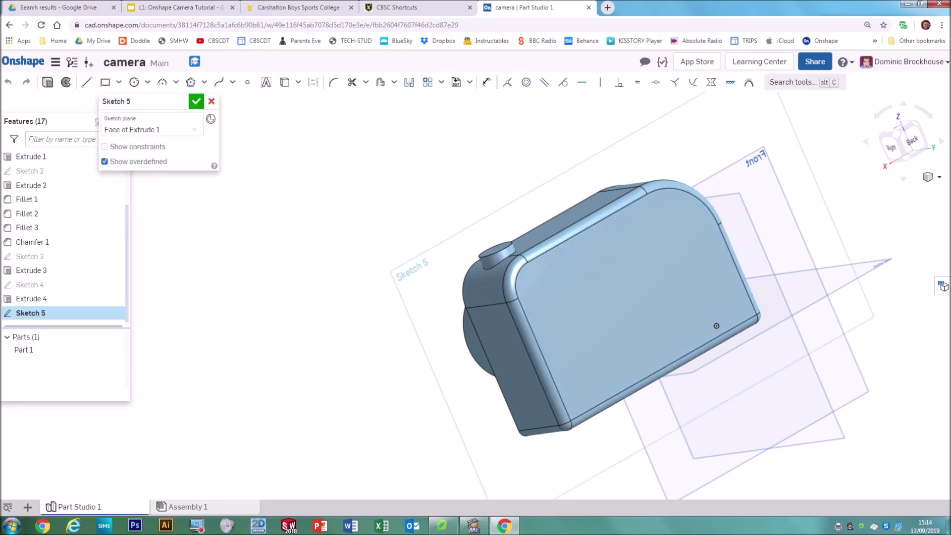
left_click(351, 241)
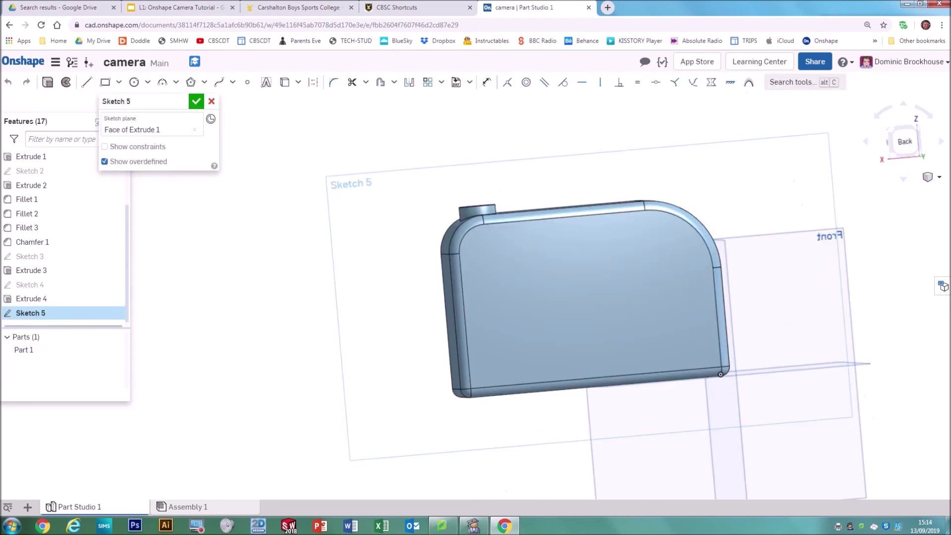
Draw a rectangle 30 mm wide and 10 mm high near the upper edge of the back face and finish the sketch.
key("g")
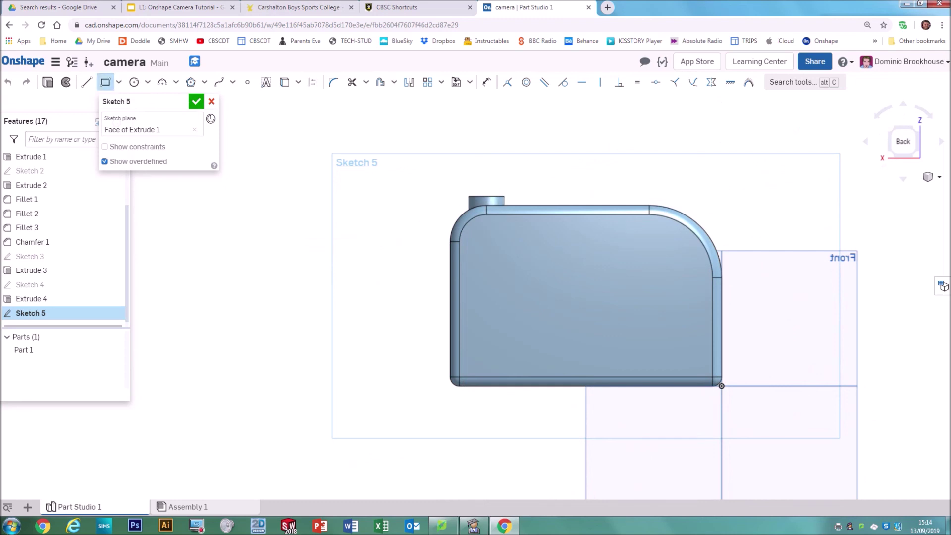
scroll(540, 231, "up", 2)
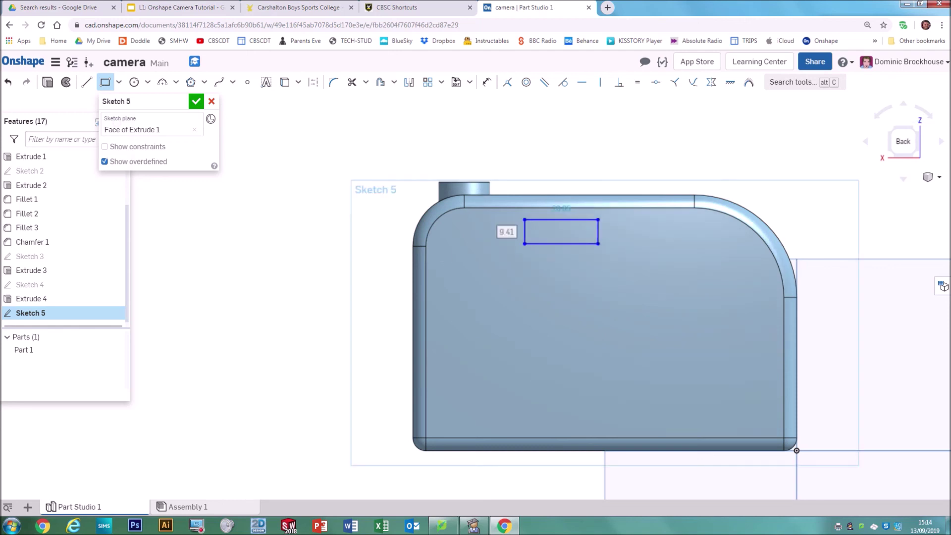
type("10")
key("Tab")
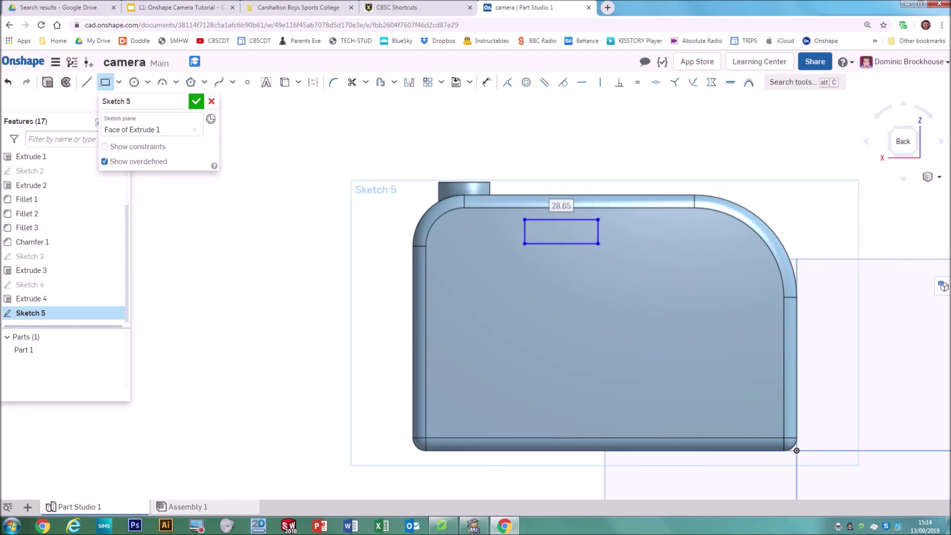
type("30")
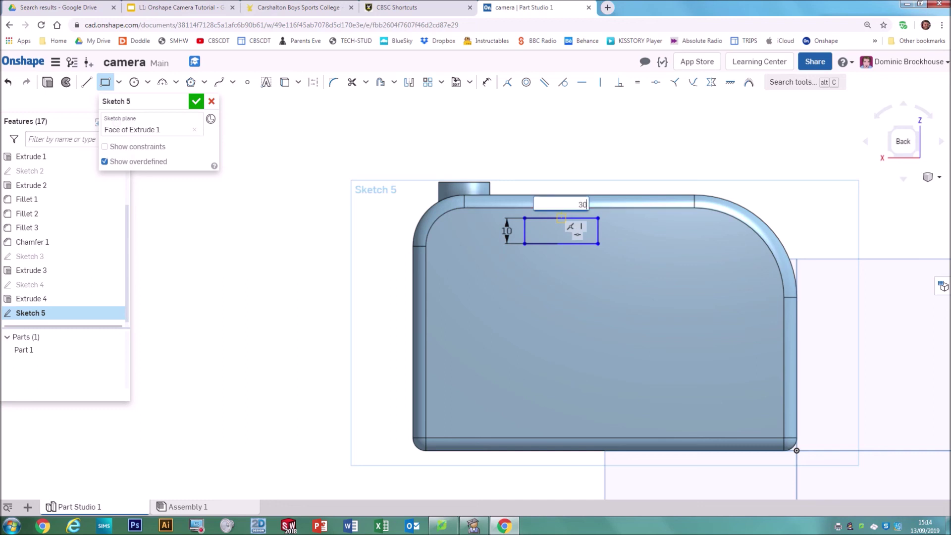
key("Return")
key("Return")
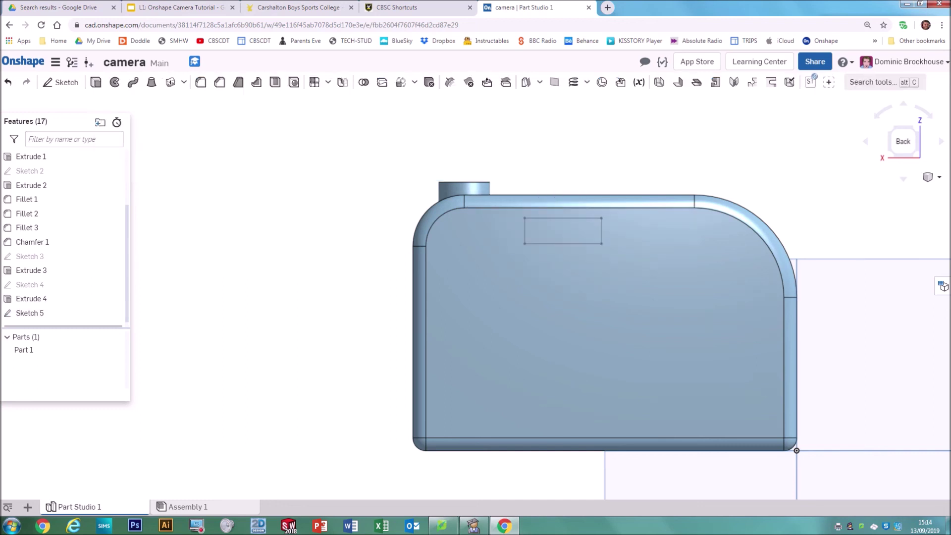
Extrude the rectangle as a Through all removal, cutting a viewfinder window through the camera body.
left_click(96, 82)
right_click_drag(559, 292, 648, 347)
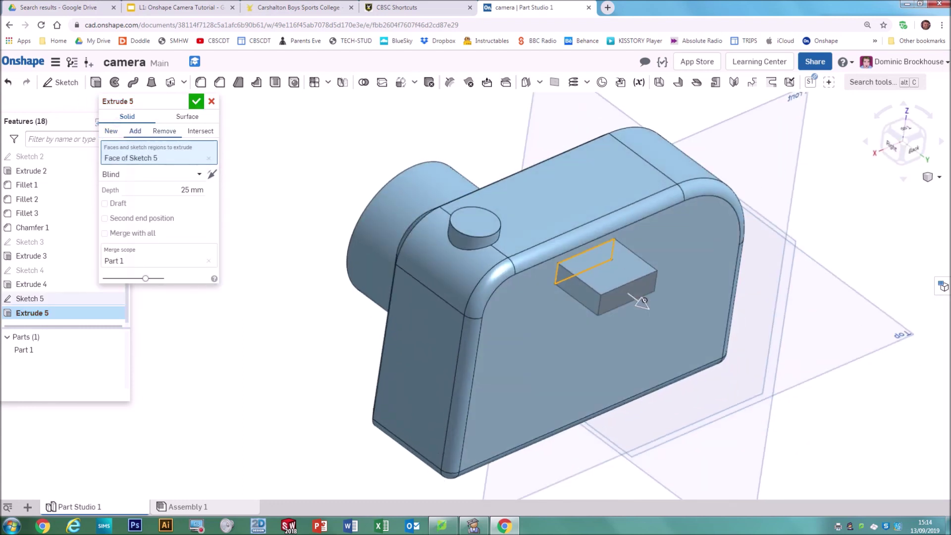
left_click(164, 131)
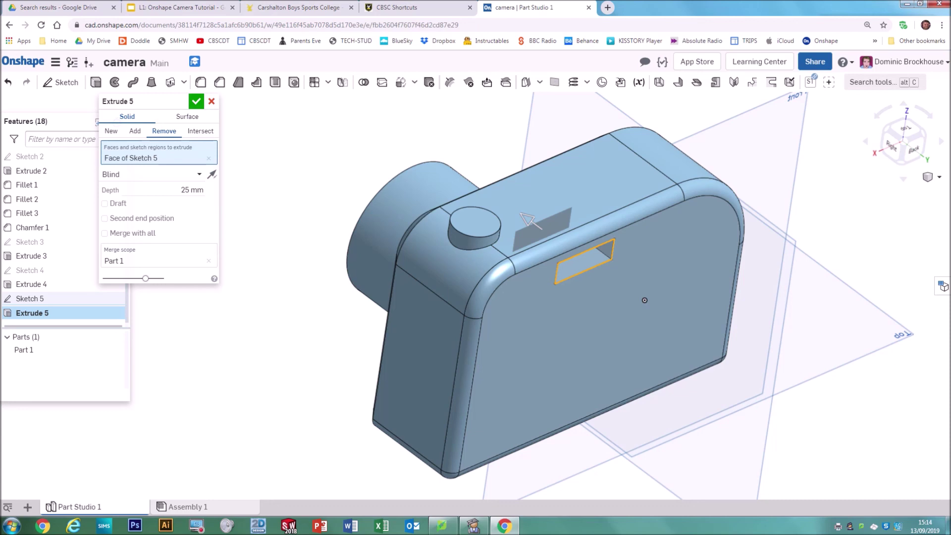
left_click(151, 174)
right_click_drag(648, 347, 612, 319)
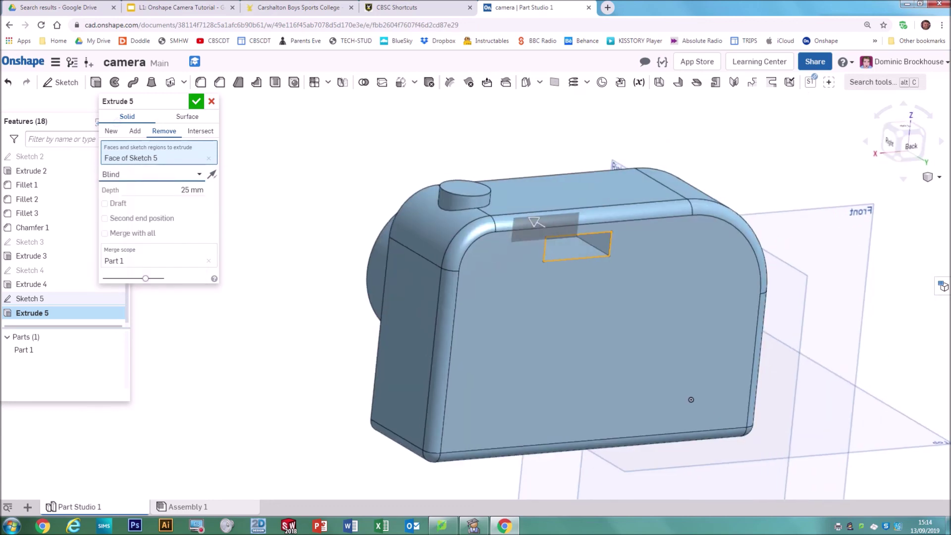
left_click(151, 174)
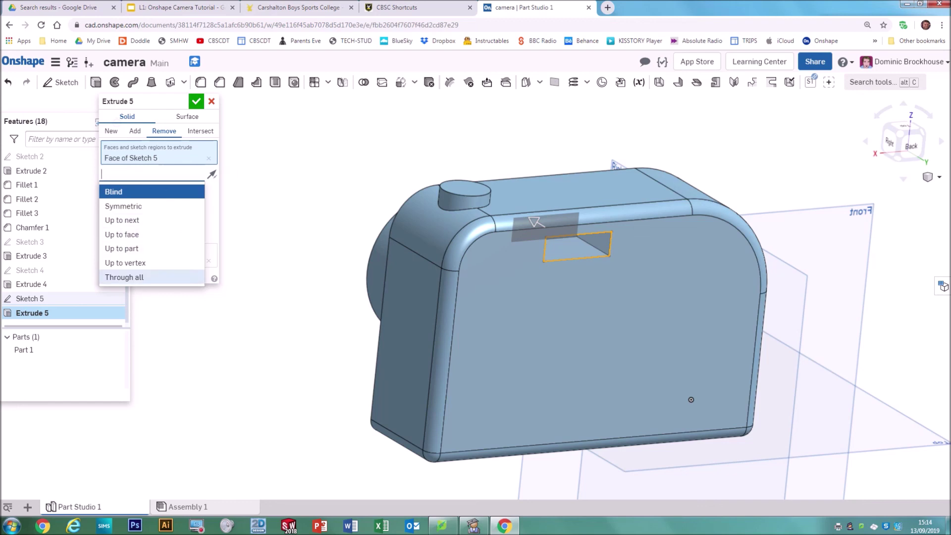
left_click(124, 277)
right_click_drag(690, 400, 285, 378)
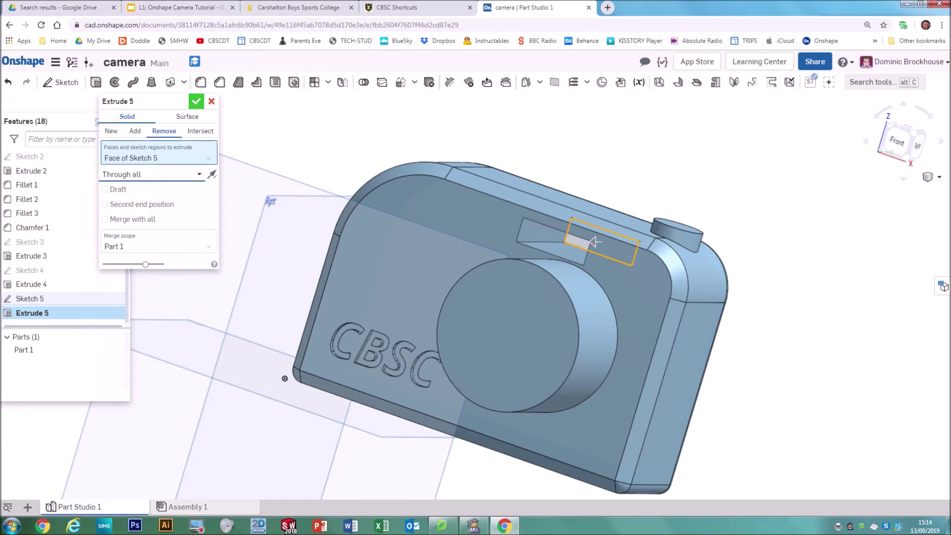
key("Return")
Start a sketch on the front face of the lens cylinder and view it normal to the sketch plane.
scroll(467, 187, "down", 4)
right_click_drag(466, 187, 445, 199)
right_click_drag(379, 296, 369, 263)
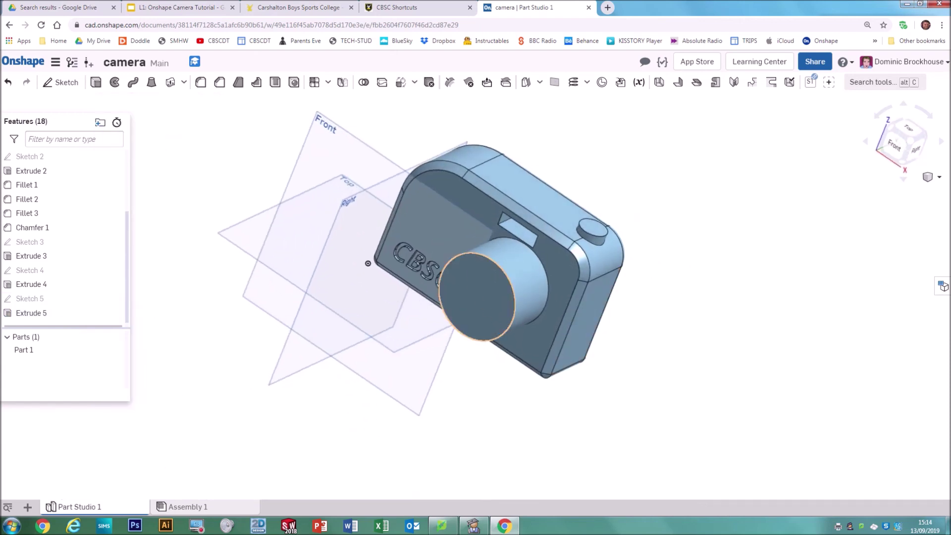
scroll(602, 325, "up", 3)
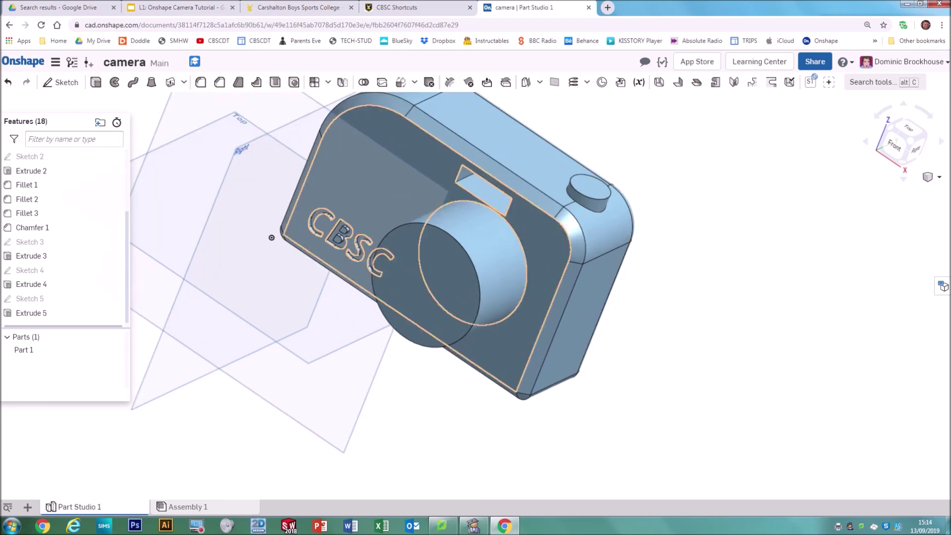
left_click(425, 285)
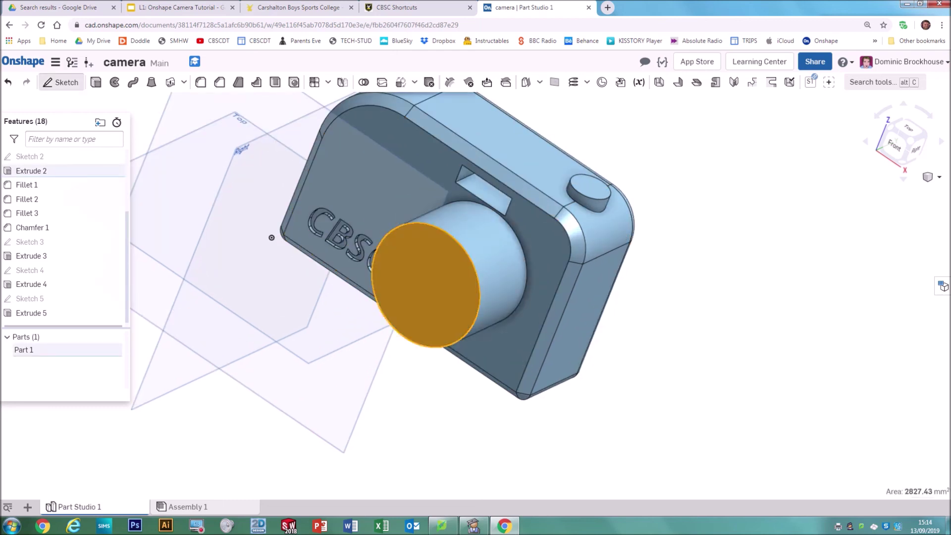
left_click(61, 83)
right_click(693, 170)
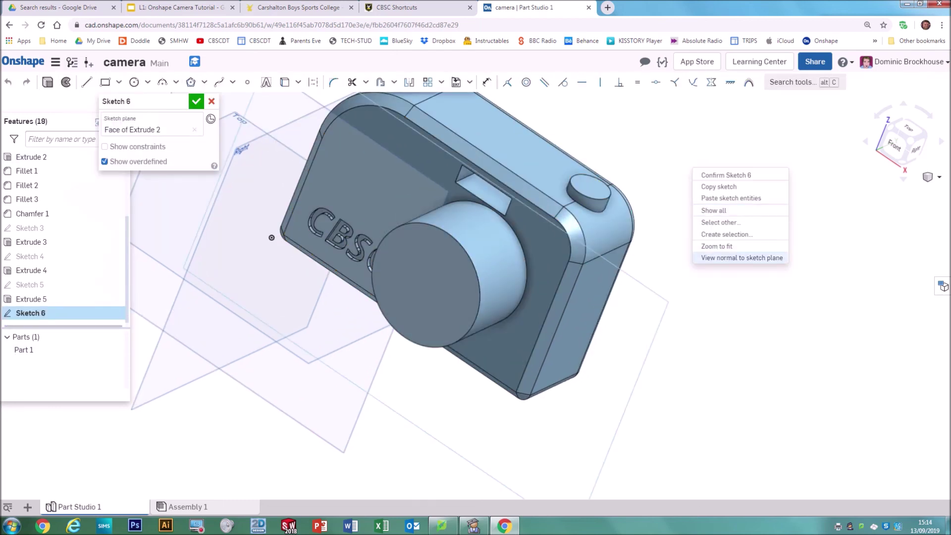
left_click(741, 258)
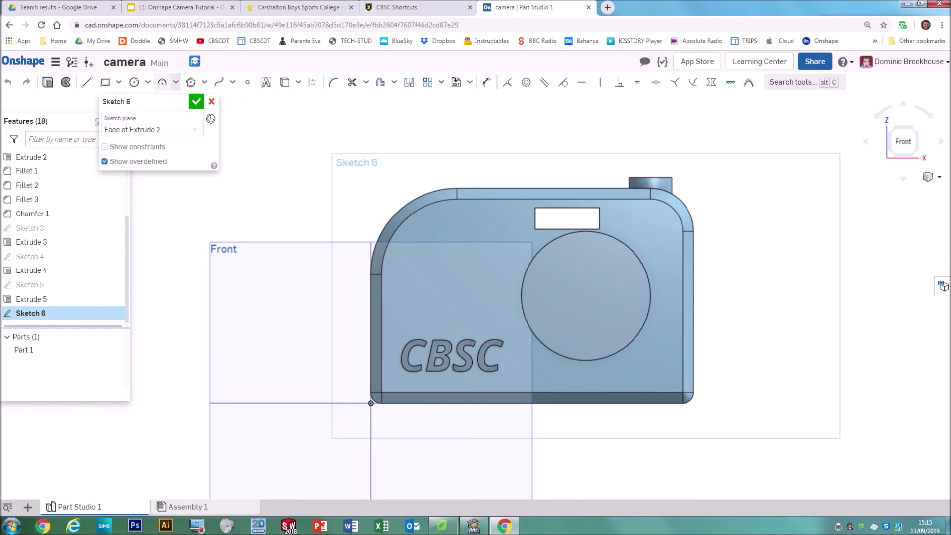
Draw a 50 mm diameter circle concentric with the lens and finish the sketch.
left_click(134, 83)
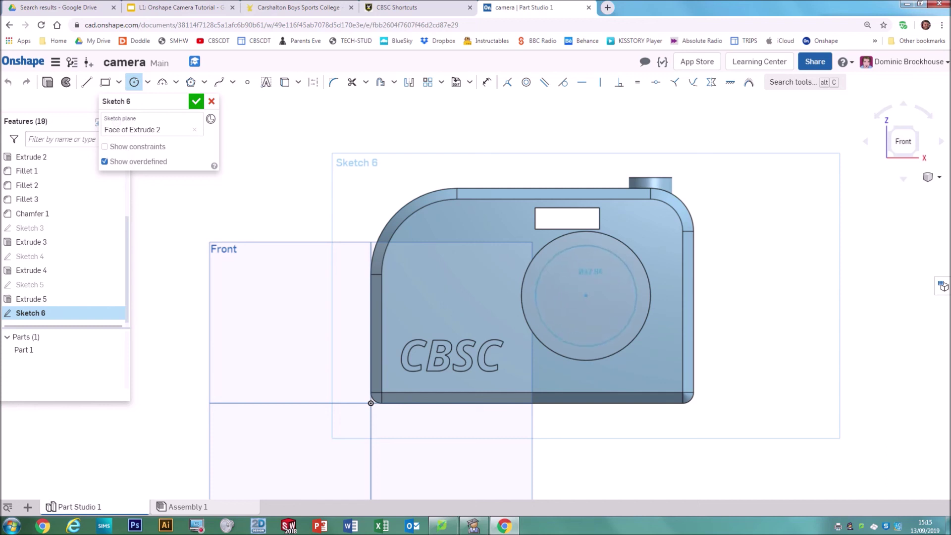
left_click(586, 296)
type("50")
key("Return")
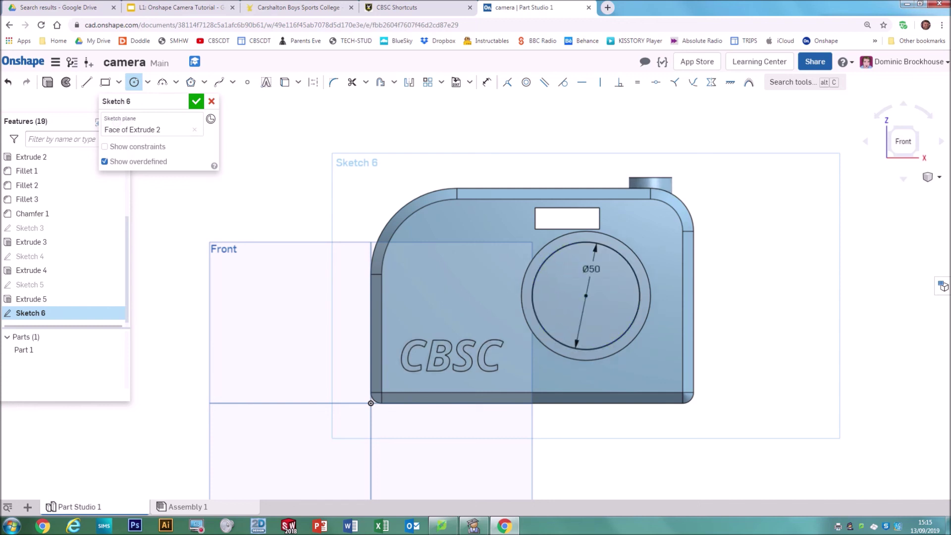
key("Return")
Extrude the 50 mm circle outward by 20 mm, adding a second lens stage to the body.
mouse_move(733, 278)
right_mouse_down()
mouse_move(698, 297)
mouse_move(691, 316)
right_mouse_up()
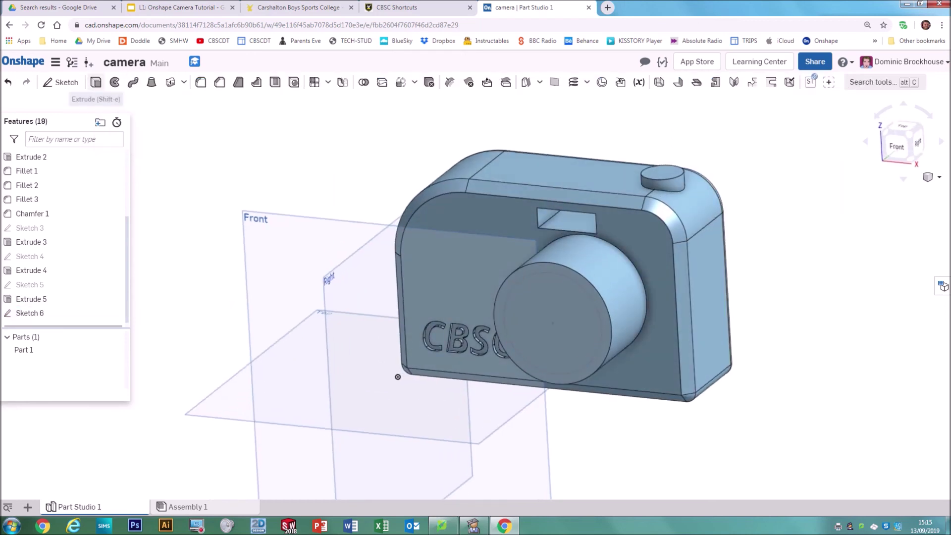
left_click(95, 82)
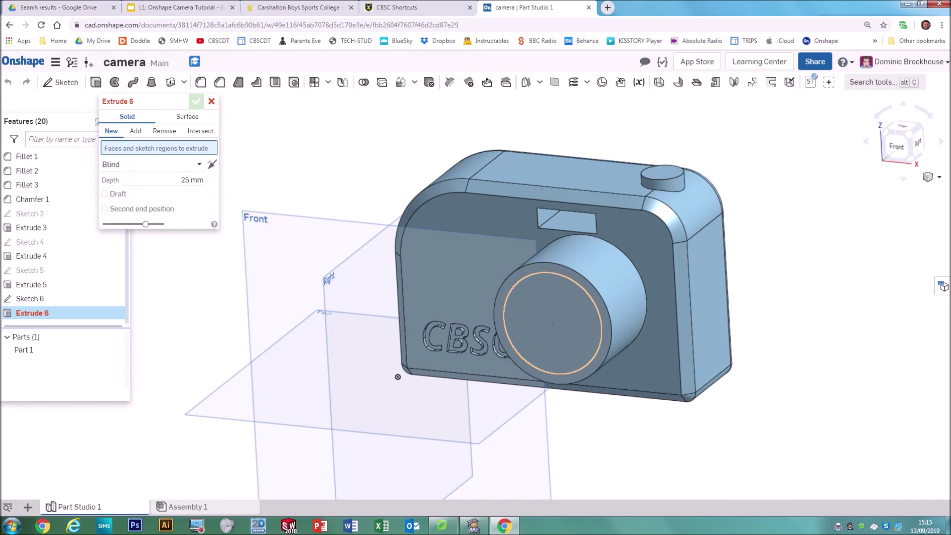
right_click_drag(397, 377, 471, 324)
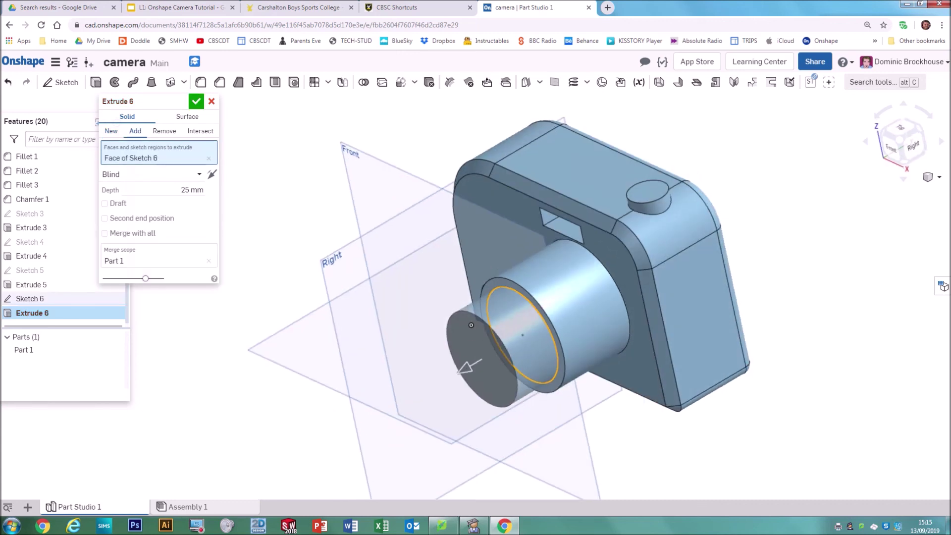
left_click(192, 189)
type("20")
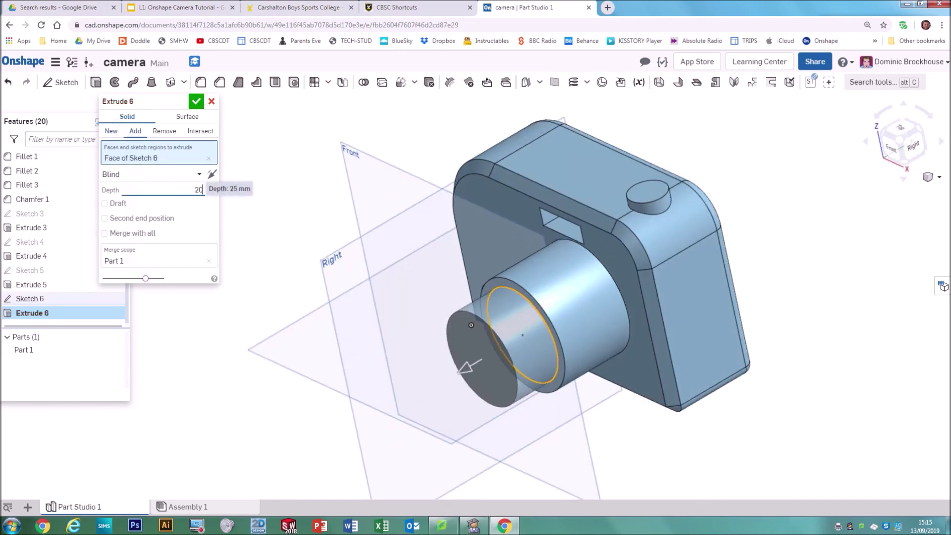
key("Return")
Start a sketch on the front face of the smaller lens stage and view it normal to the sketch plane.
right_click_drag(471, 325, 383, 394)
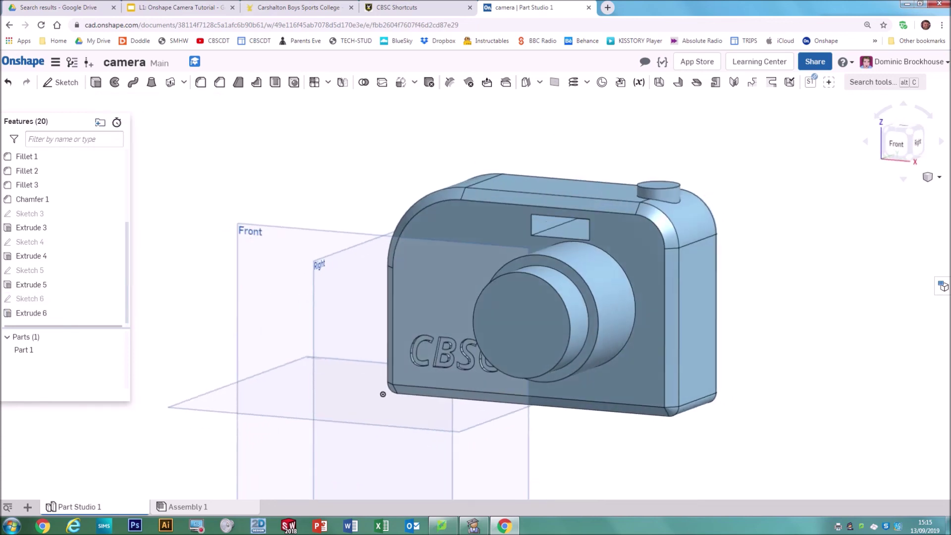
left_click(521, 326)
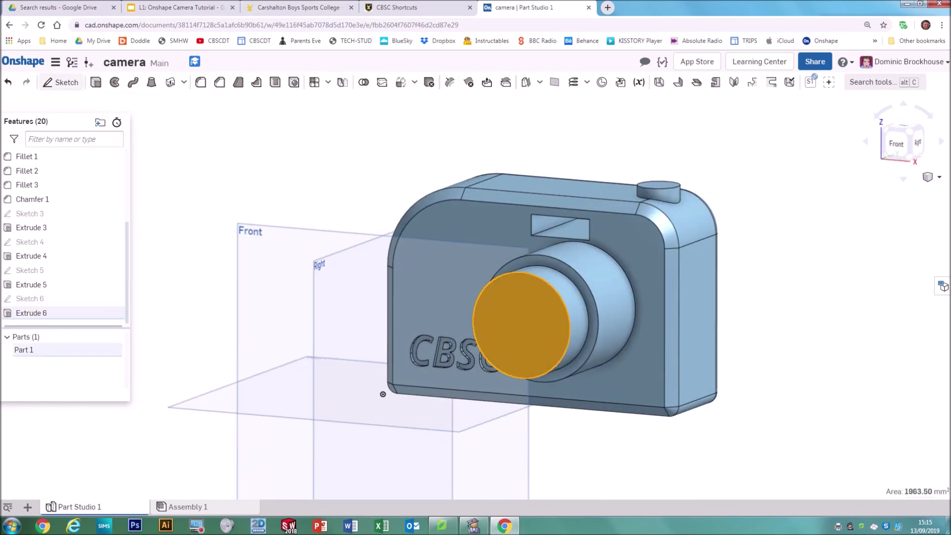
key("shift+s")
right_click(291, 131)
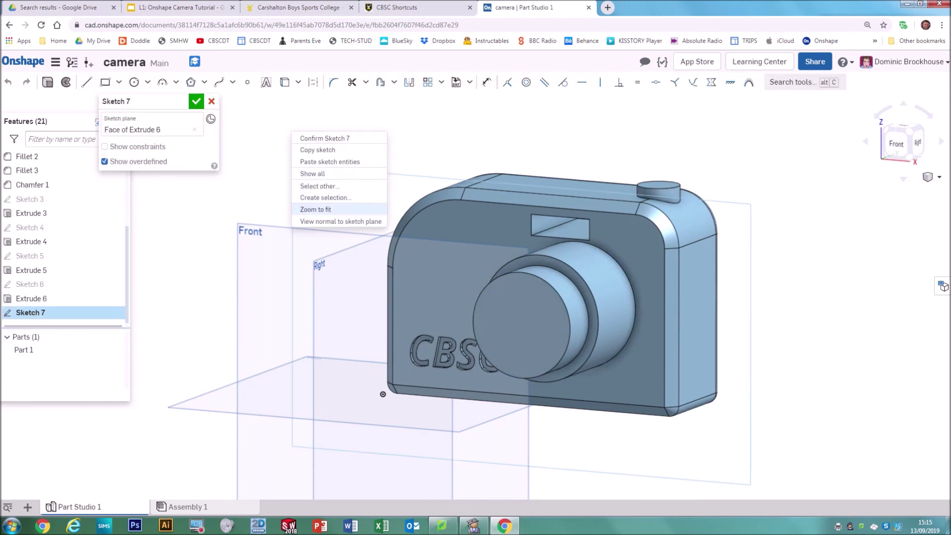
left_click(327, 221)
Draw a 40 mm diameter circle concentric with the smaller lens stage and finish the sketch.
key("c")
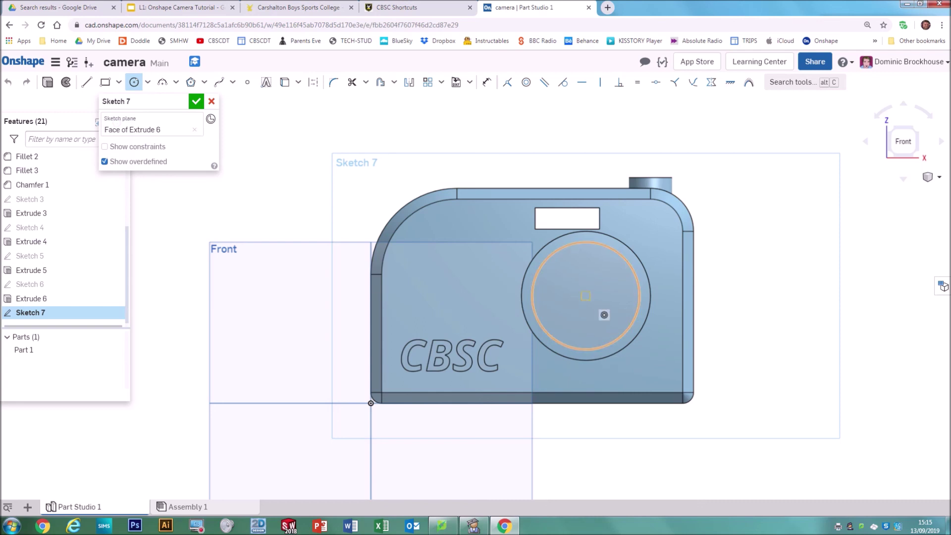
left_click(586, 295)
left_click(625, 295)
type("40")
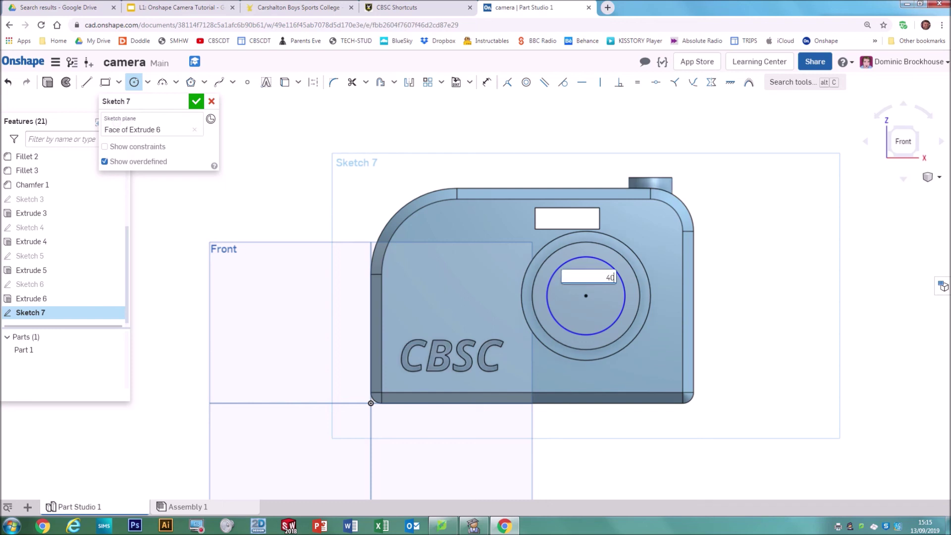
key("Return")
key("Return")
Extrude the 40 mm circle as a 25 mm deep blind removal to hollow out the lens front.
right_click_drag(585, 295, 510, 324)
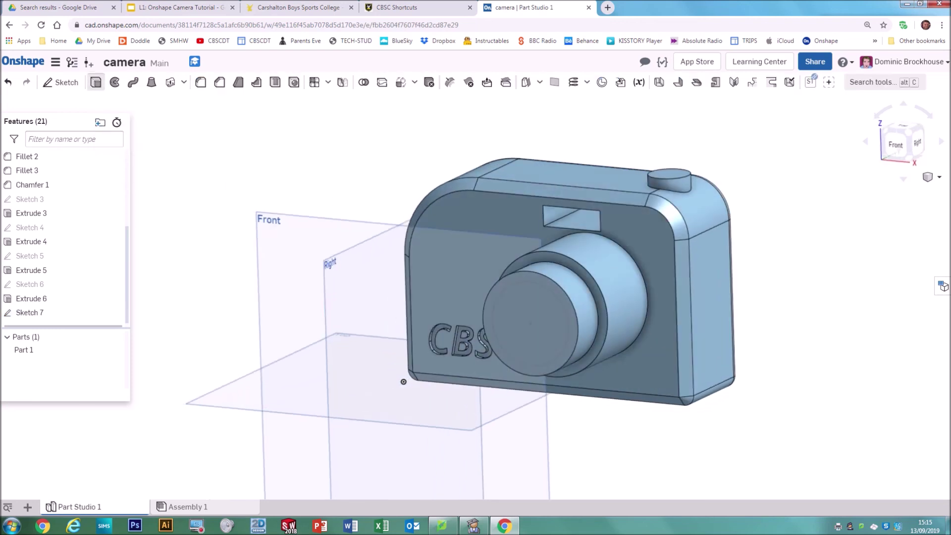
key("shift+e")
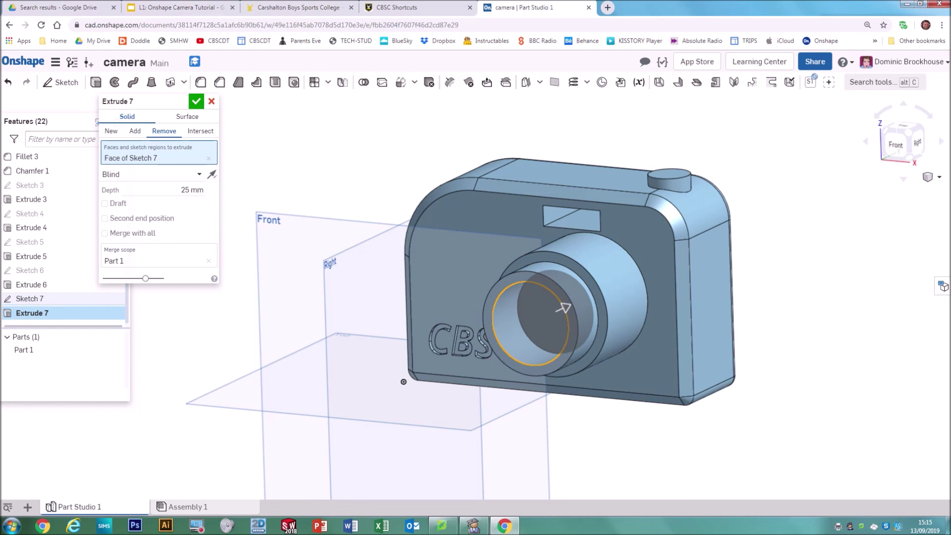
right_click_drag(403, 381, 364, 278)
key("Return")
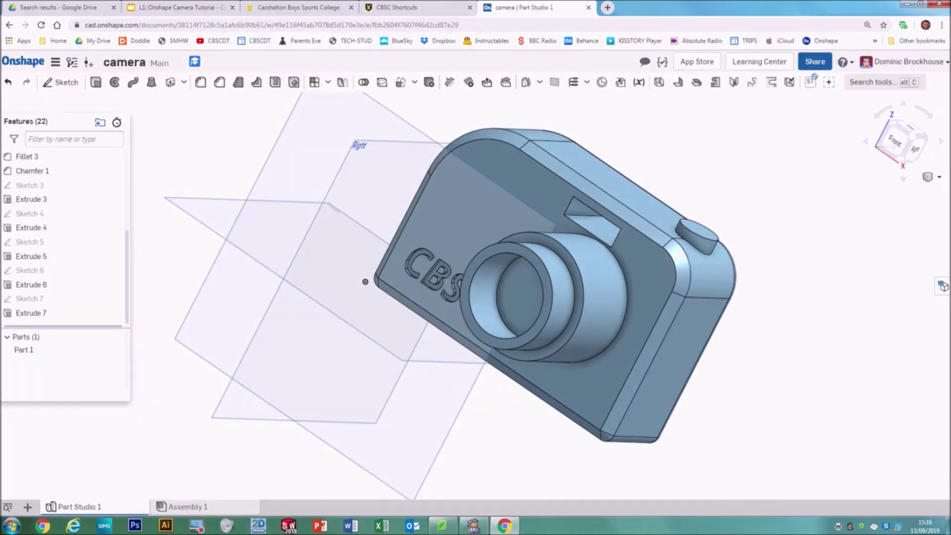